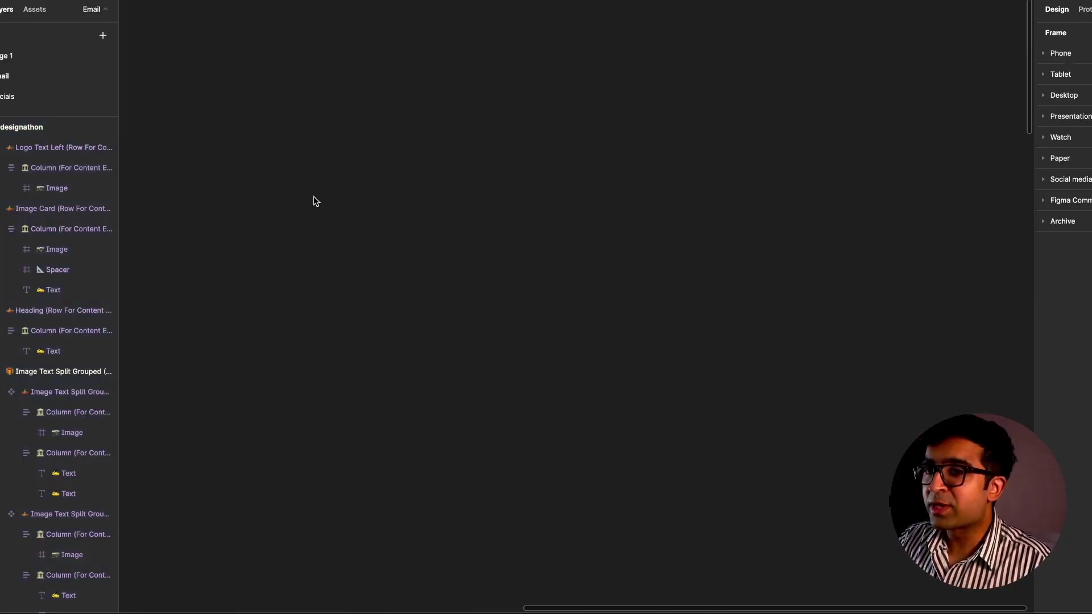
# Draw a blank frame and Alt-drag a duplicate of it to the right
pyautogui.moveTo(283, 144); pyautogui.dragTo(441, 394)
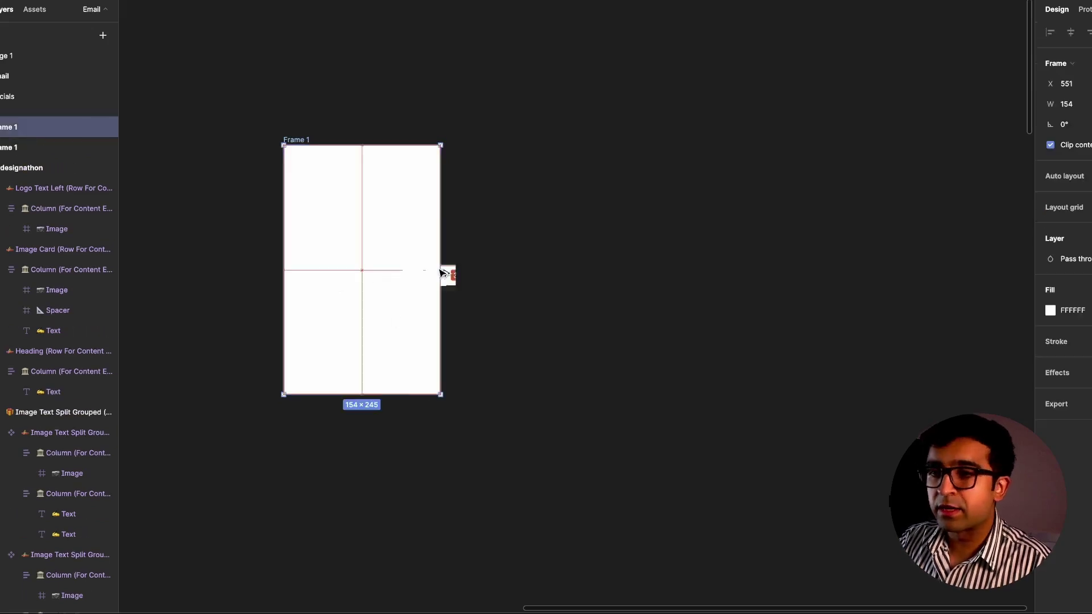
pyautogui.moveTo(443, 273); pyautogui.dragTo(519, 284)
pyautogui.click(349, 117)
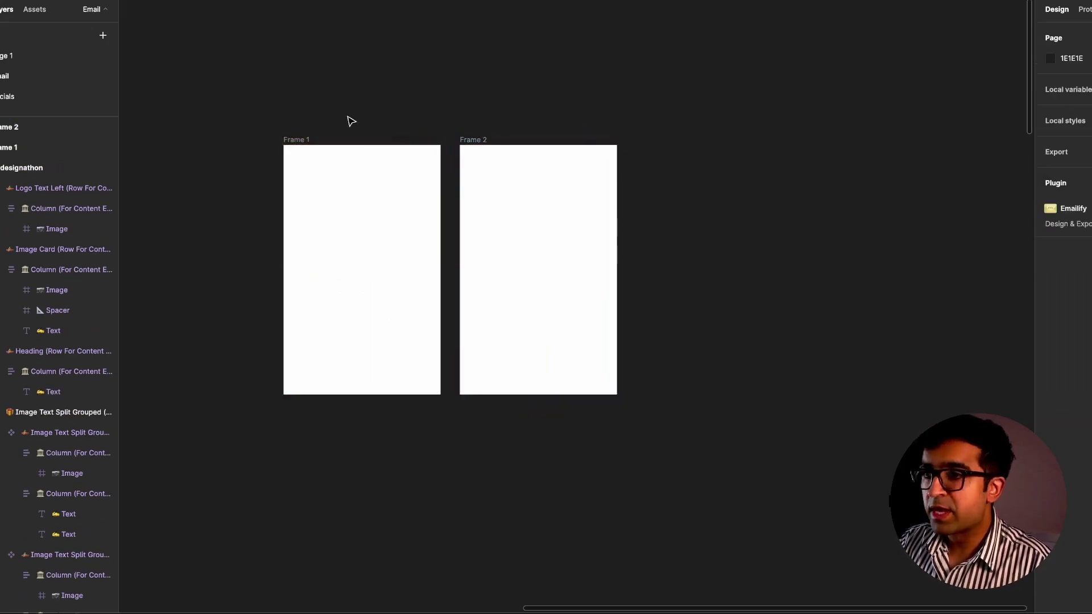
# Add a 'Filter' text label inside Frame 1
pyautogui.scroll(3, 309, 139)
pyautogui.press('t')
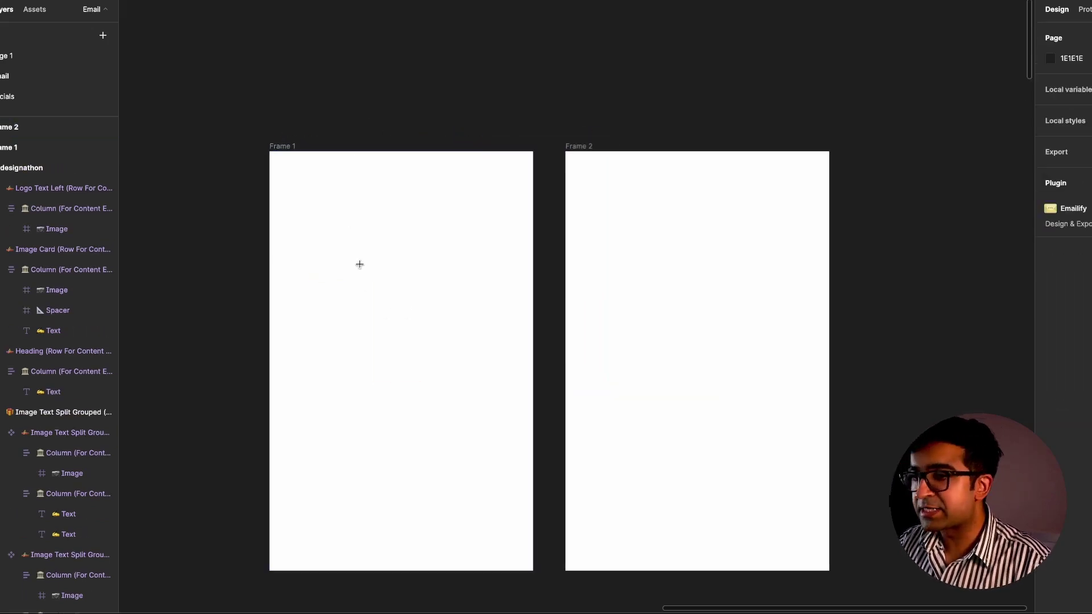
pyautogui.click(359, 263)
pyautogui.write('Filter')
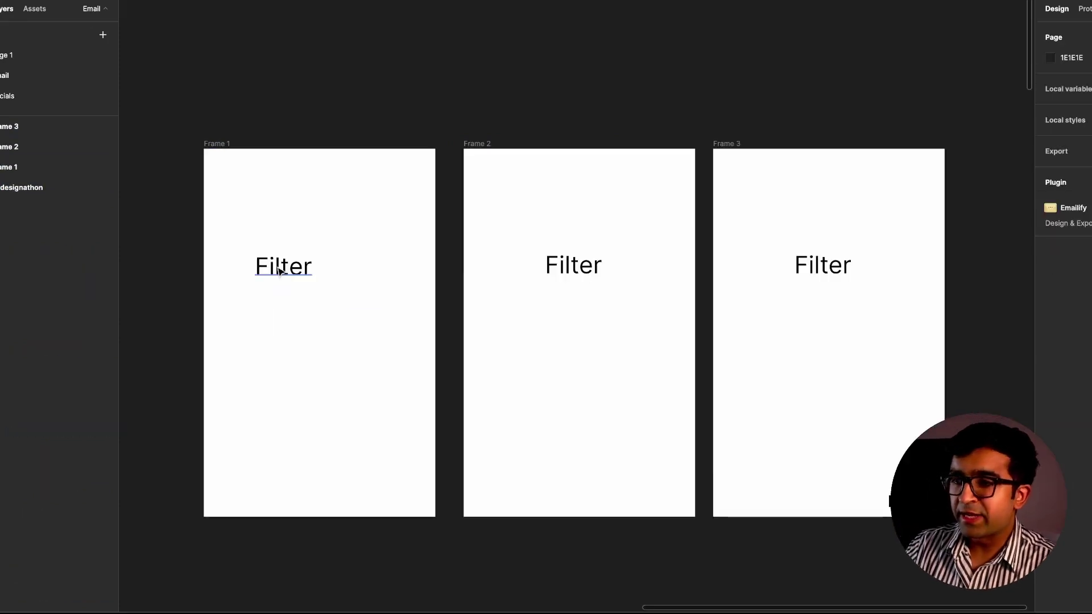
# Select the Filter texts in all three frames together
pyautogui.click(279, 271)
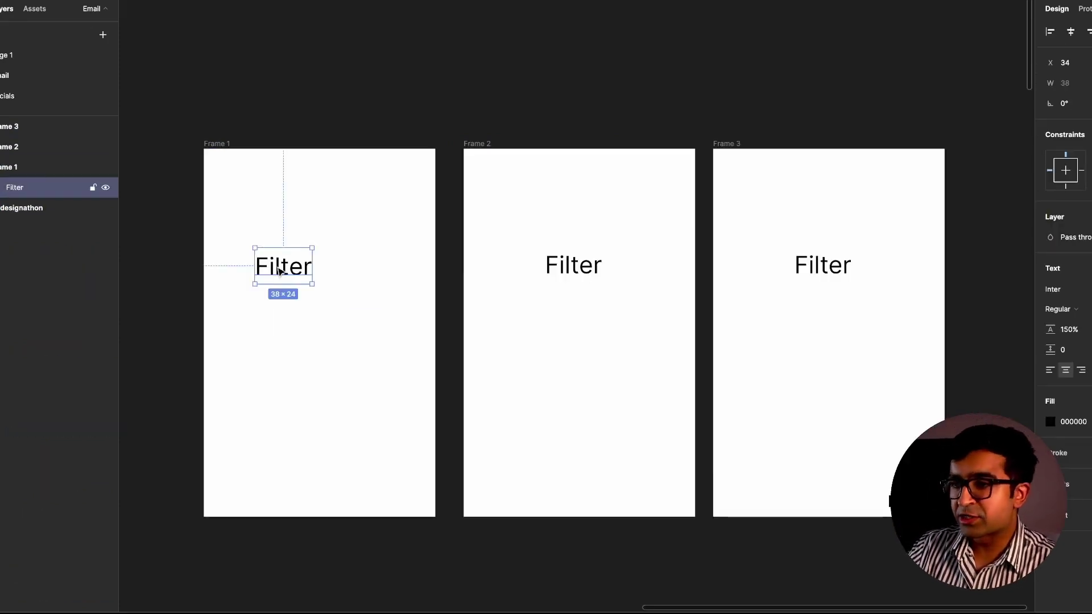
pyautogui.keyDown('shift'); pyautogui.click(562, 270); pyautogui.keyUp('shift')
pyautogui.keyDown('shift'); pyautogui.click(825, 277); pyautogui.keyUp('shift')
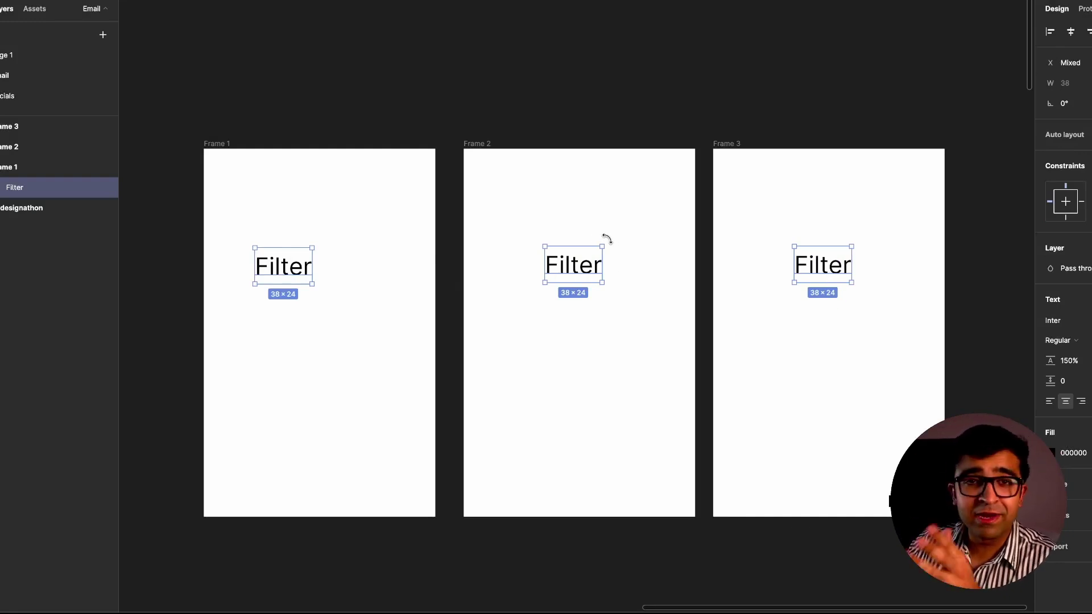
# Try rotating and then stretching the three Filter texts, undoing each change
pyautogui.moveTo(607, 239); pyautogui.dragTo(519, 228)
pyautogui.hotkey('ctrl', 'z')
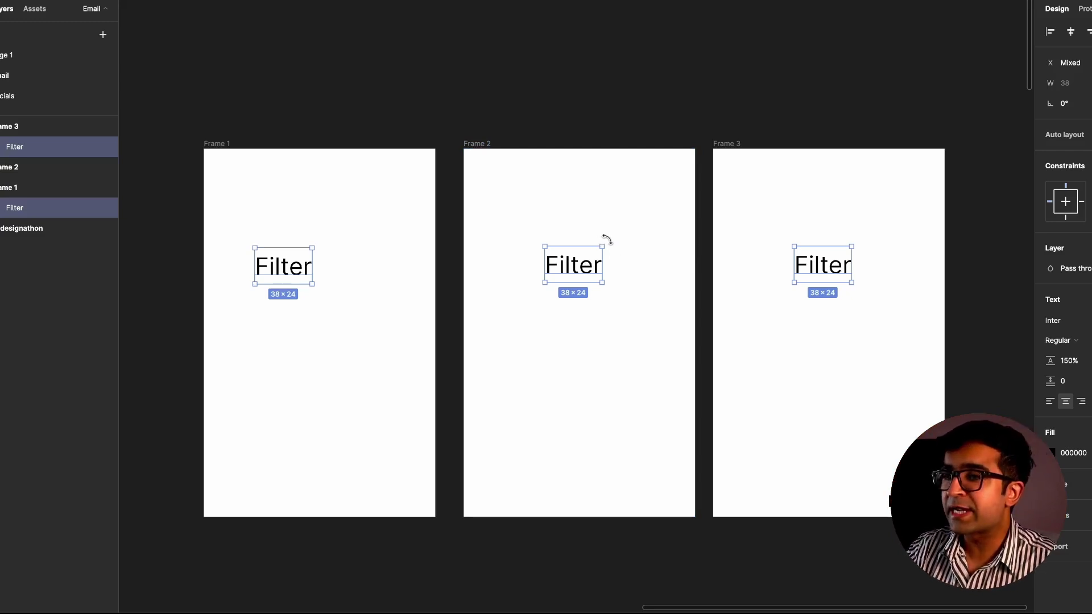
pyautogui.moveTo(606, 240); pyautogui.dragTo(657, 267)
pyautogui.hotkey('ctrl', 'z')
pyautogui.hotkey('ctrl', 'z')
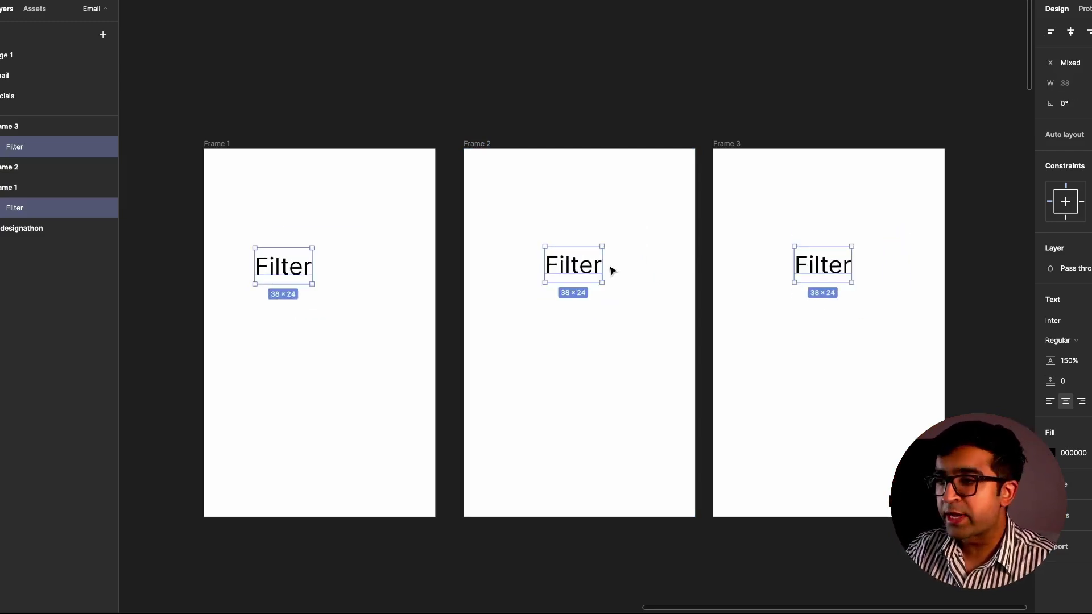
# Scale the texts proportionally with K, undo it, and move them toward the frame centres
pyautogui.press('k')
pyautogui.moveTo(601, 264); pyautogui.dragTo(654, 261)
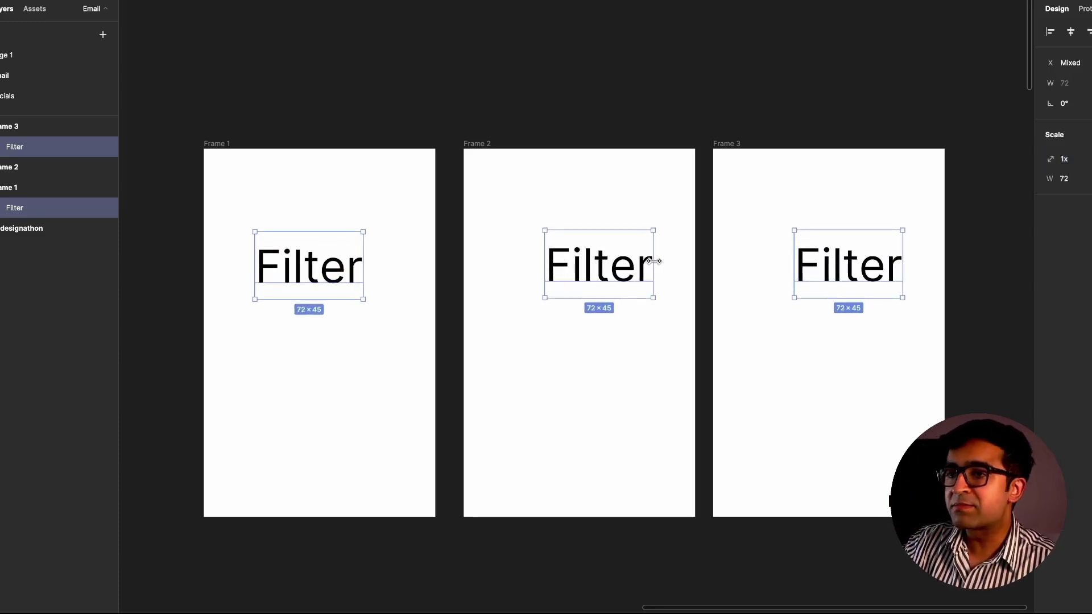
pyautogui.hotkey('ctrl', 'z')
pyautogui.hotkey('ctrl', 'z')
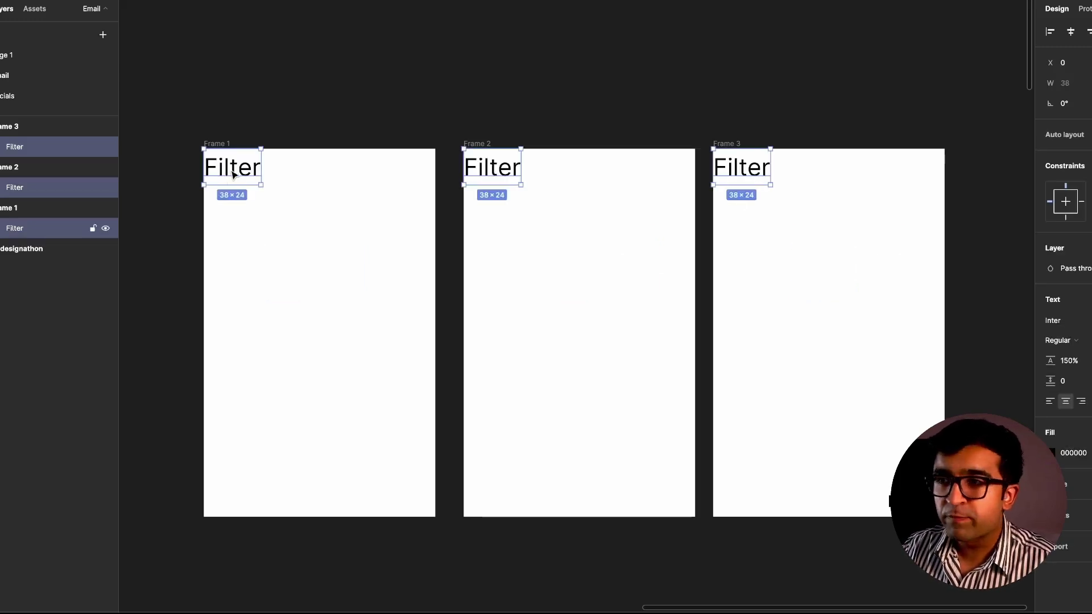
pyautogui.moveTo(227, 174); pyautogui.dragTo(399, 172)
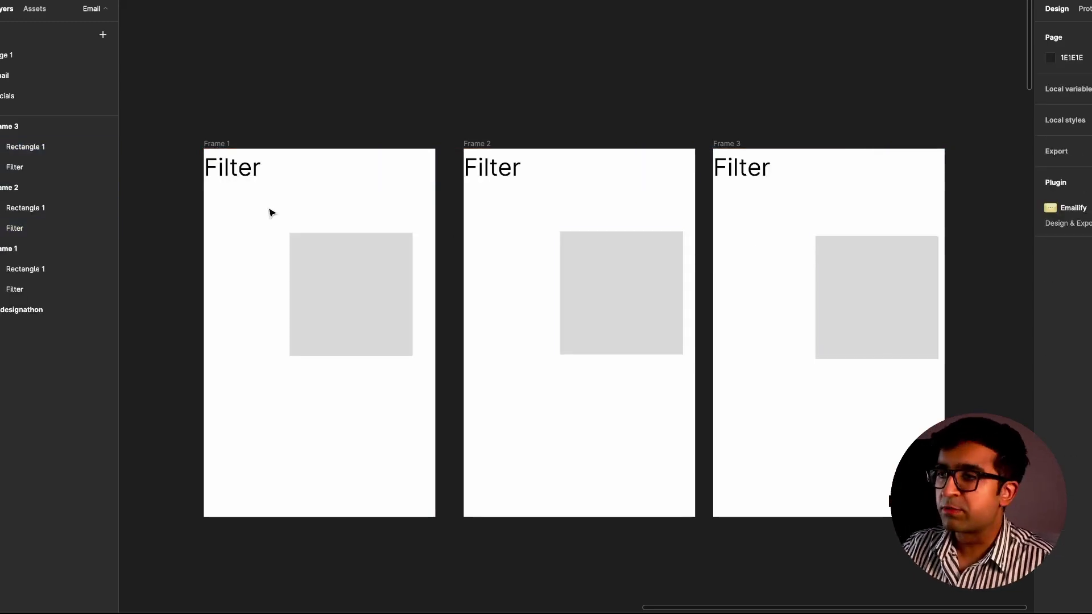
# Select Frame 1's Filter text, then marquee-select all three Filter texts
pyautogui.click(249, 178)
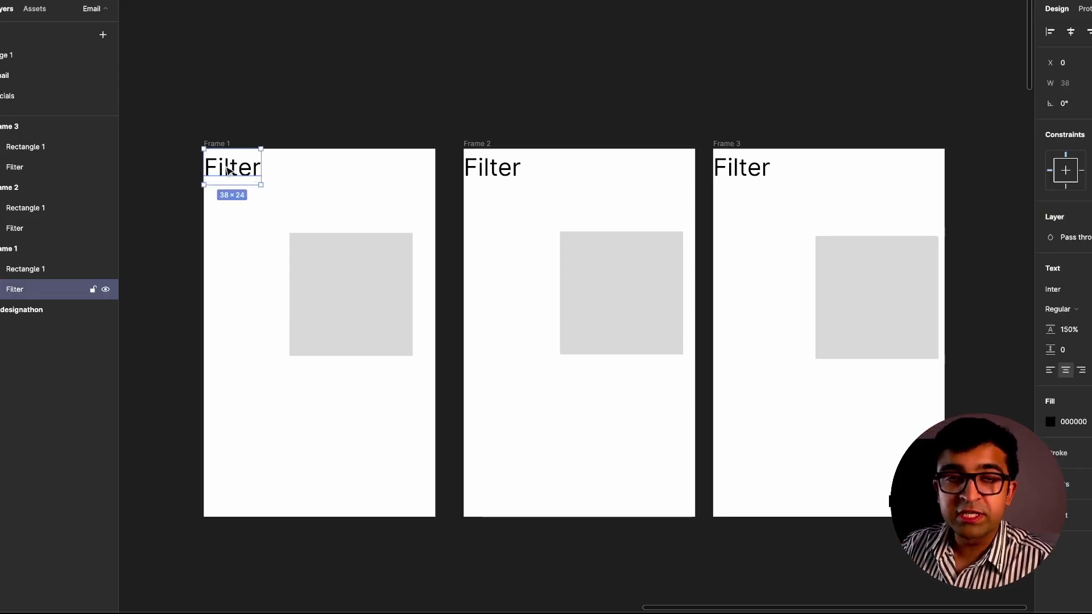
pyautogui.moveTo(212, 86); pyautogui.dragTo(896, 335)
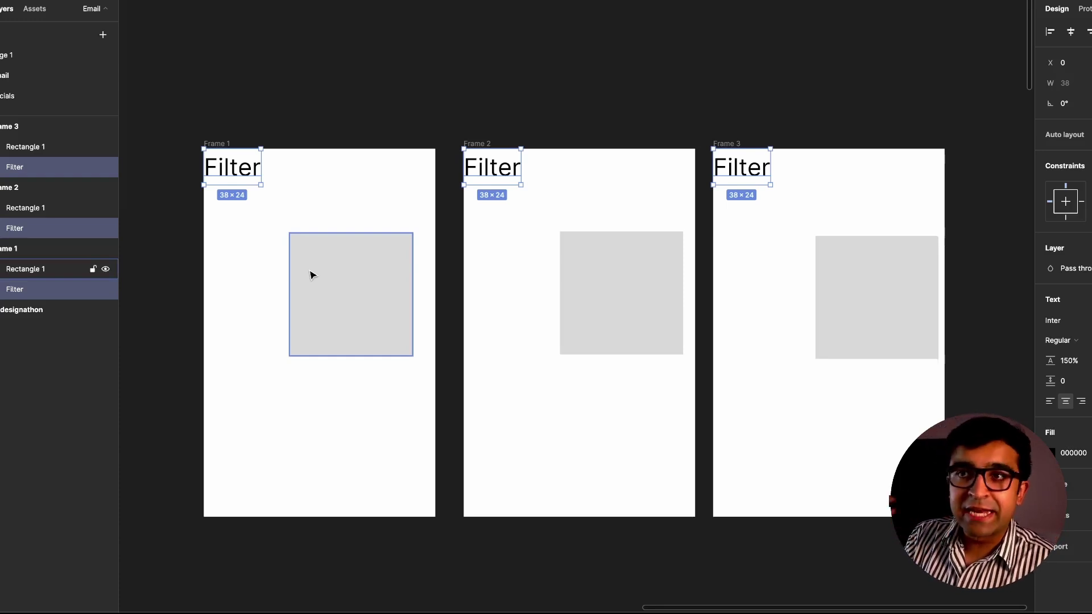
pyautogui.click(267, 222)
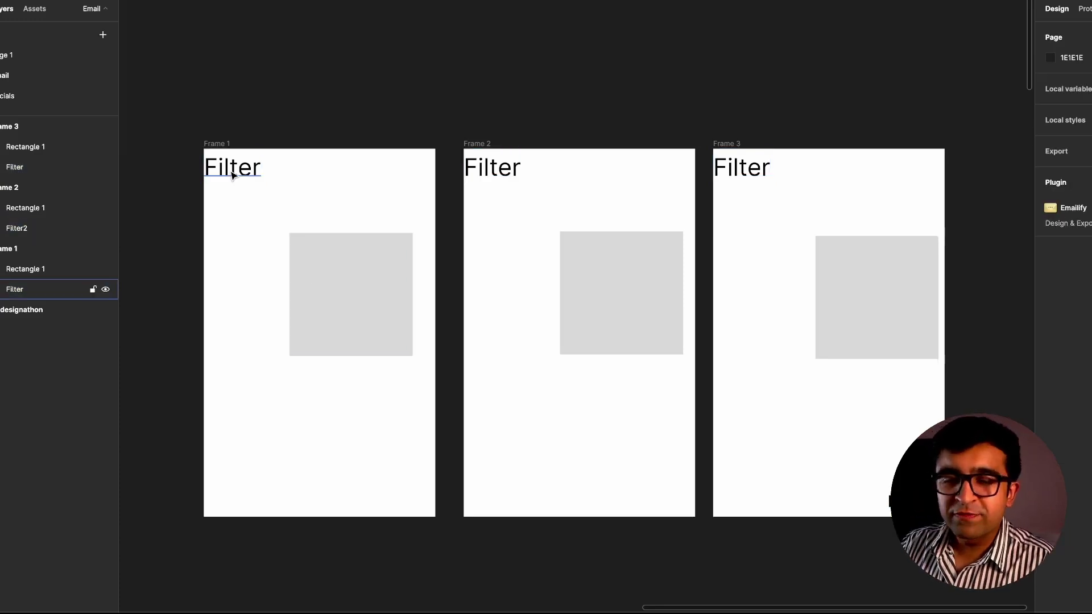
pyautogui.click(231, 175)
pyautogui.keyDown('shift'); pyautogui.click(516, 178); pyautogui.keyUp('shift')
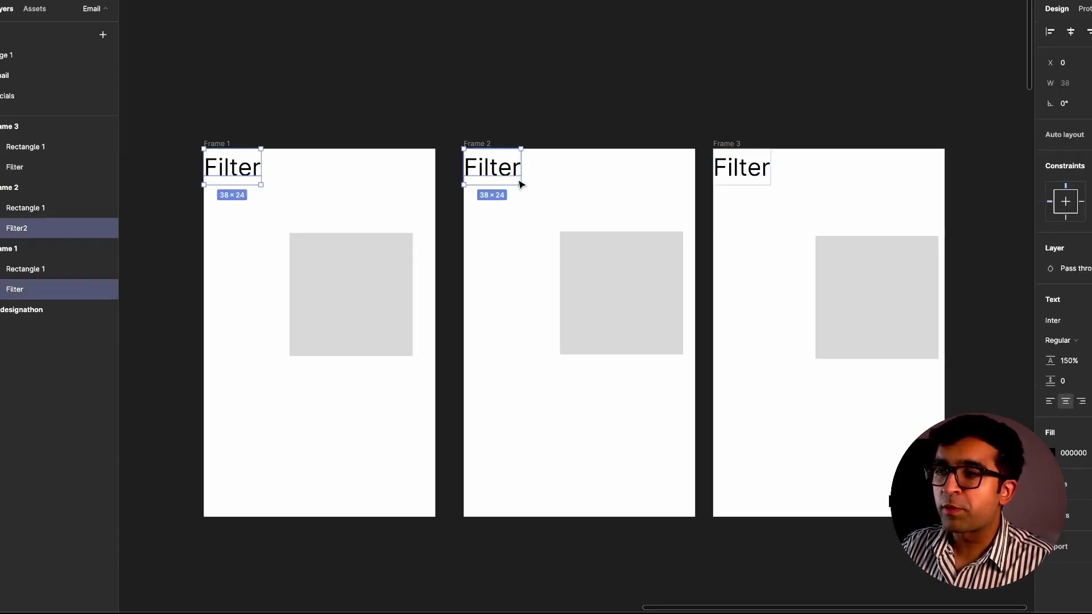
pyautogui.click(577, 176)
pyautogui.click(492, 178)
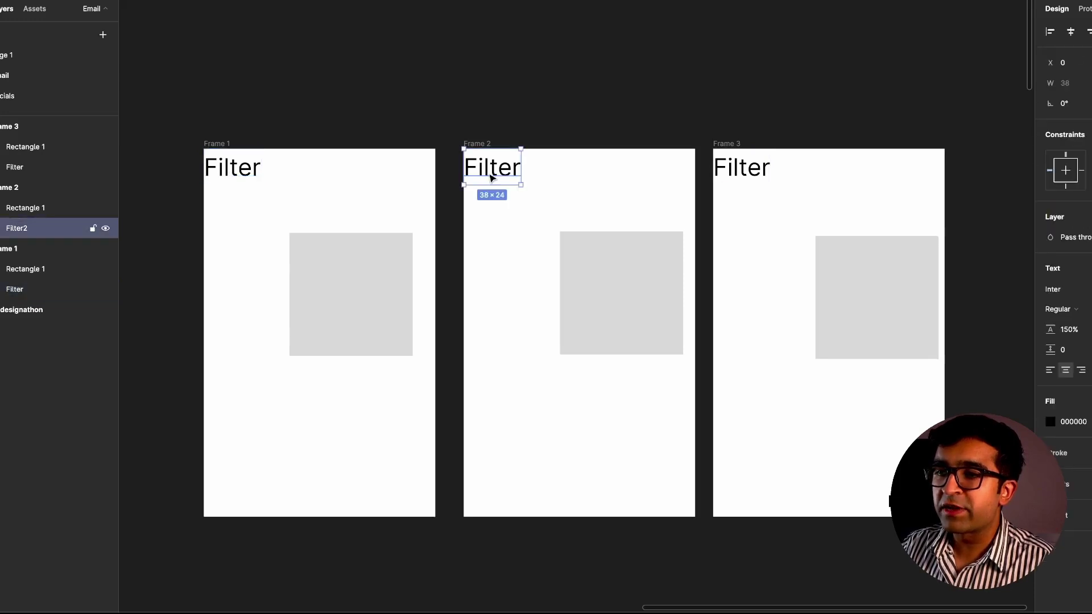
pyautogui.doubleClick(24, 229)
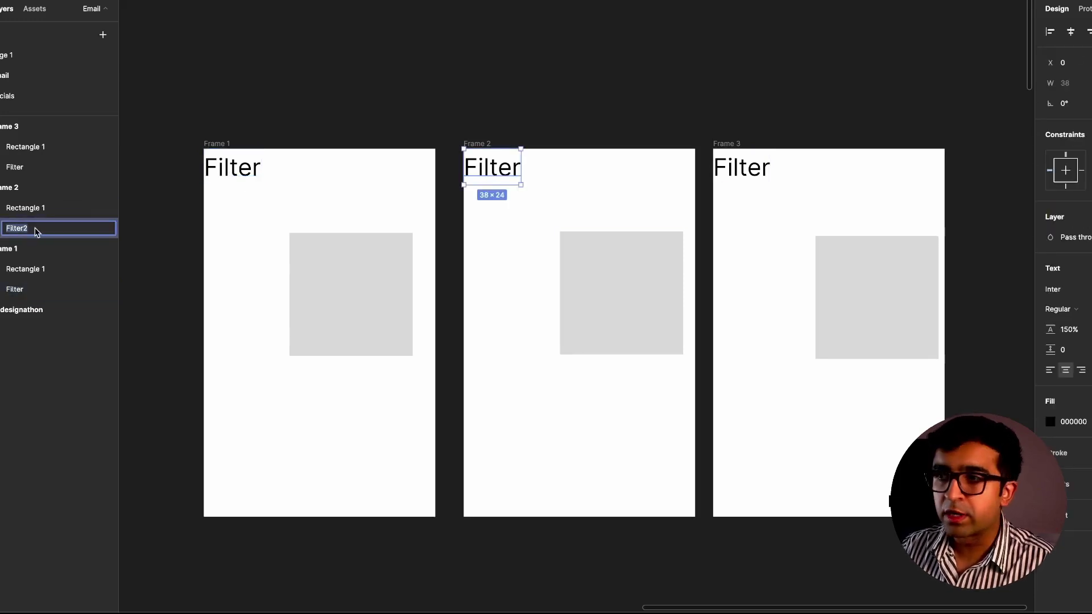
pyautogui.press('Return')
pyautogui.click(222, 107)
pyautogui.moveTo(166, 66); pyautogui.dragTo(905, 370)
pyautogui.click(370, 212)
pyautogui.click(235, 170)
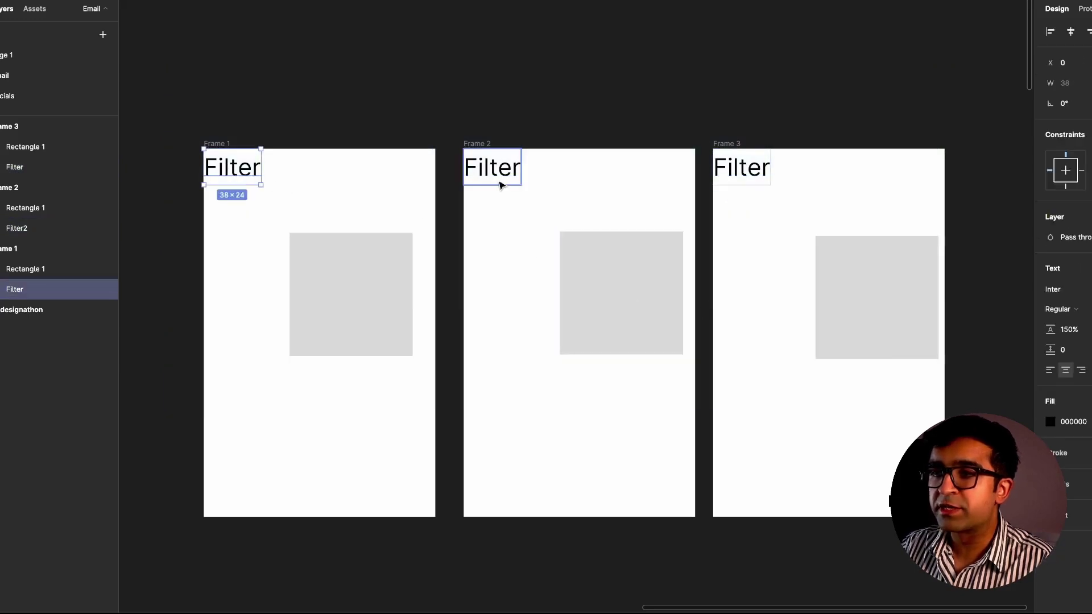
pyautogui.keyDown('shift'); pyautogui.click(500, 185); pyautogui.keyUp('shift')
pyautogui.keyDown('shift'); pyautogui.click(764, 184); pyautogui.keyUp('shift')
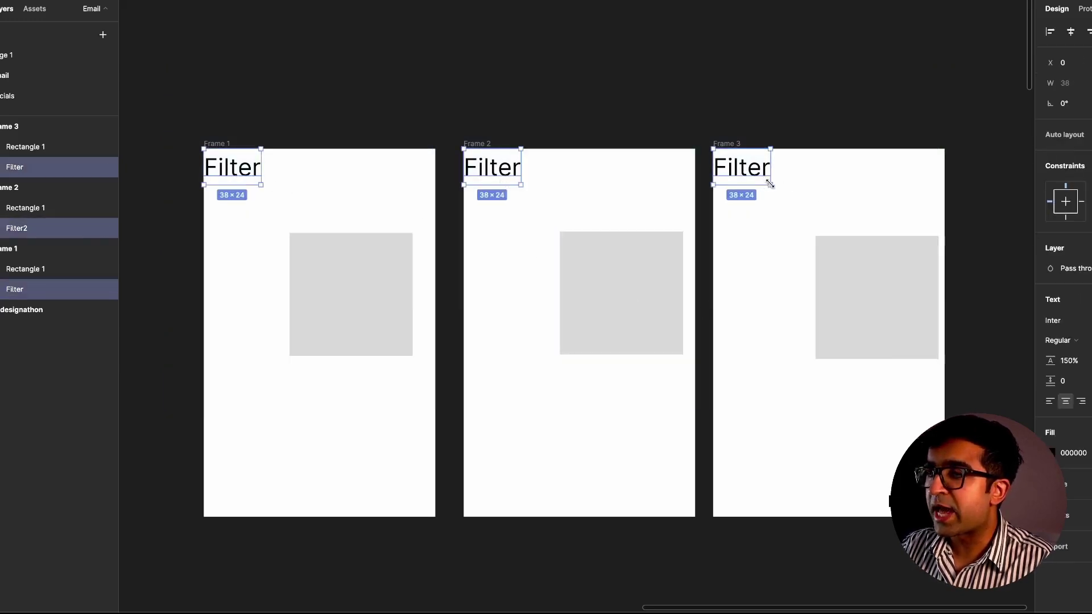
pyautogui.press('k')
pyautogui.moveTo(770, 184); pyautogui.dragTo(853, 237)
pyautogui.hotkey('ctrl', 'z')
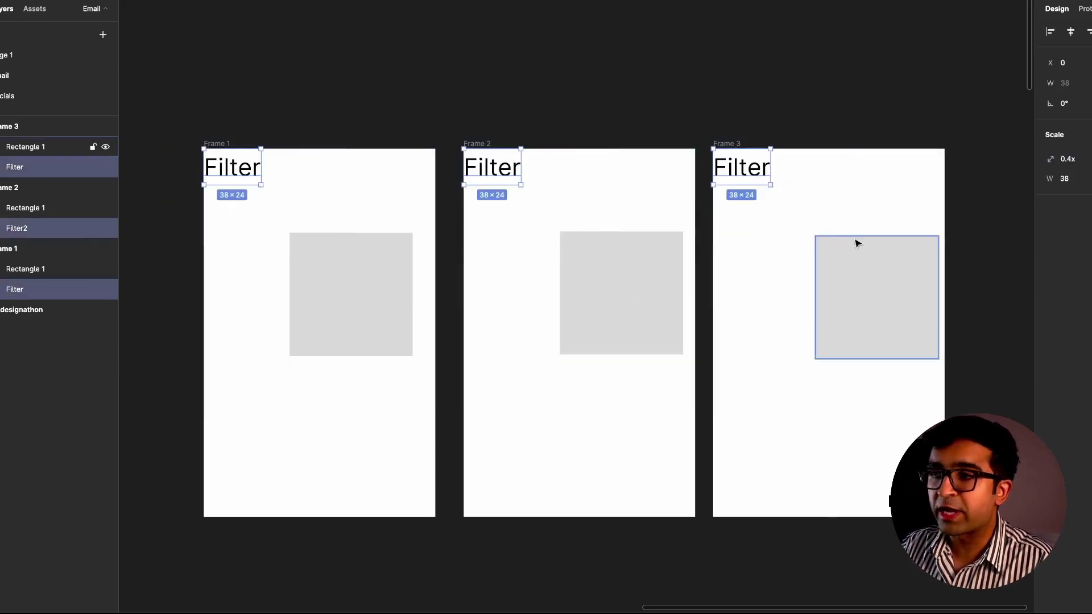
pyautogui.press('Escape')
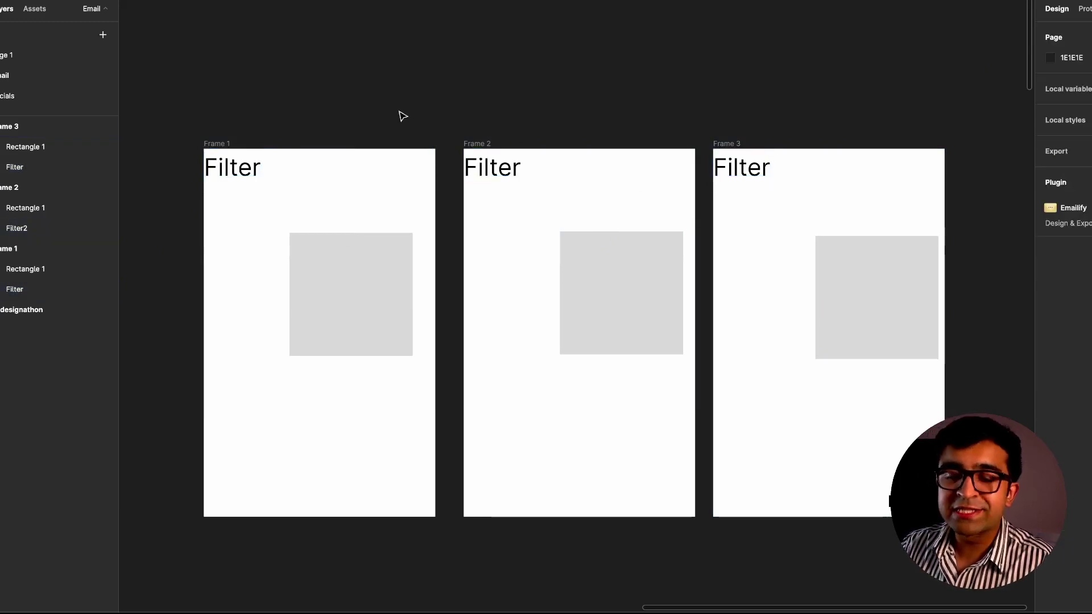
pyautogui.click(34, 289)
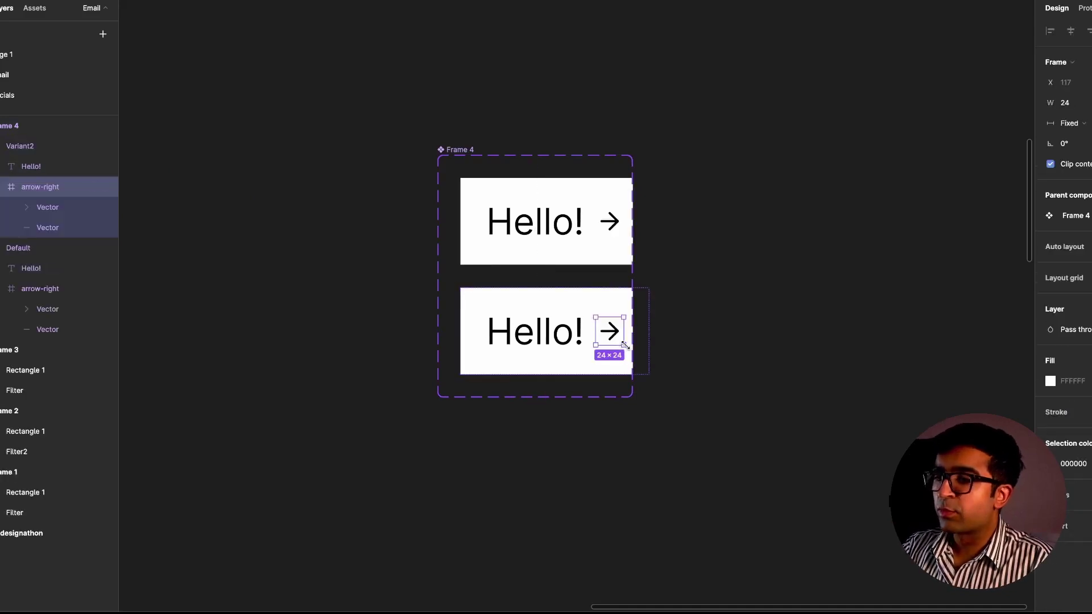
# Rotate both Hello! arrow icons and undo, then widen the Frame 4 component set to 226
pyautogui.moveTo(670, 375); pyautogui.dragTo(532, 184)
pyautogui.moveTo(627, 349); pyautogui.dragTo(594, 314)
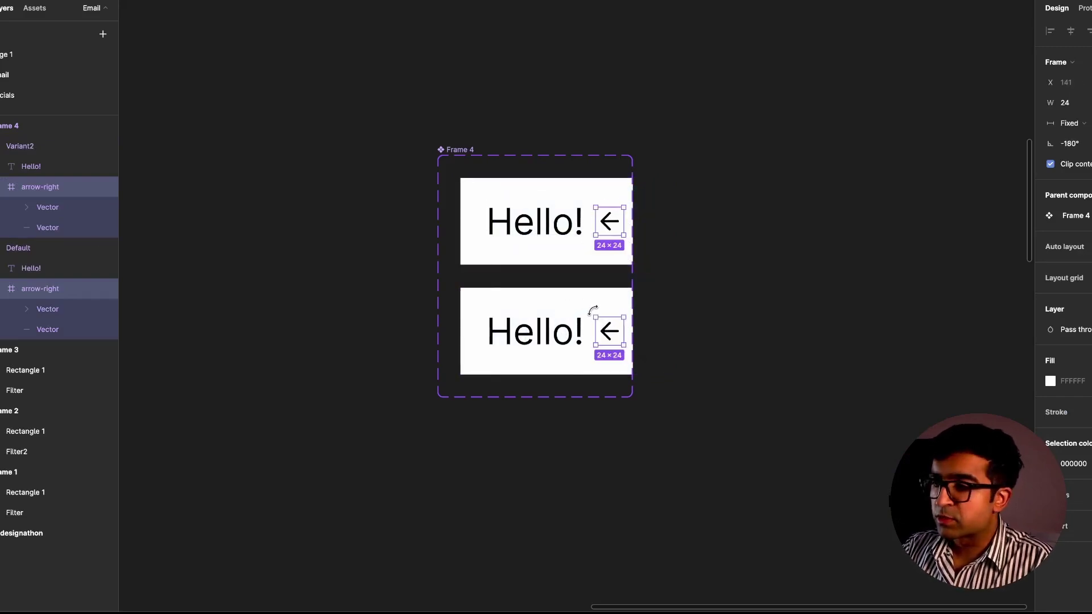
pyautogui.hotkey('ctrl', 'z')
pyautogui.click(474, 155)
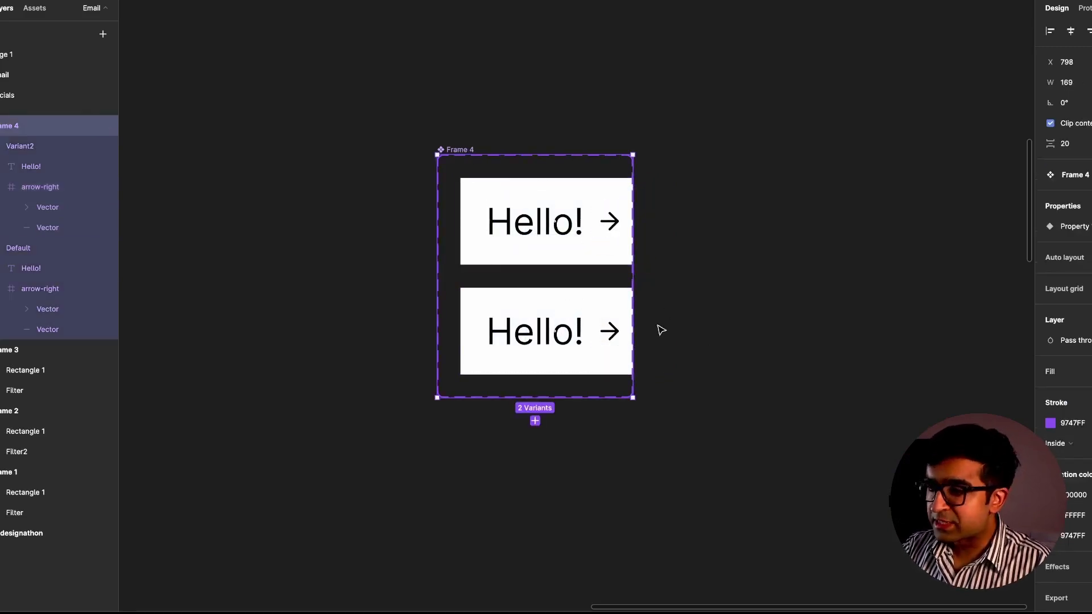
pyautogui.moveTo(633, 343); pyautogui.dragTo(698, 345)
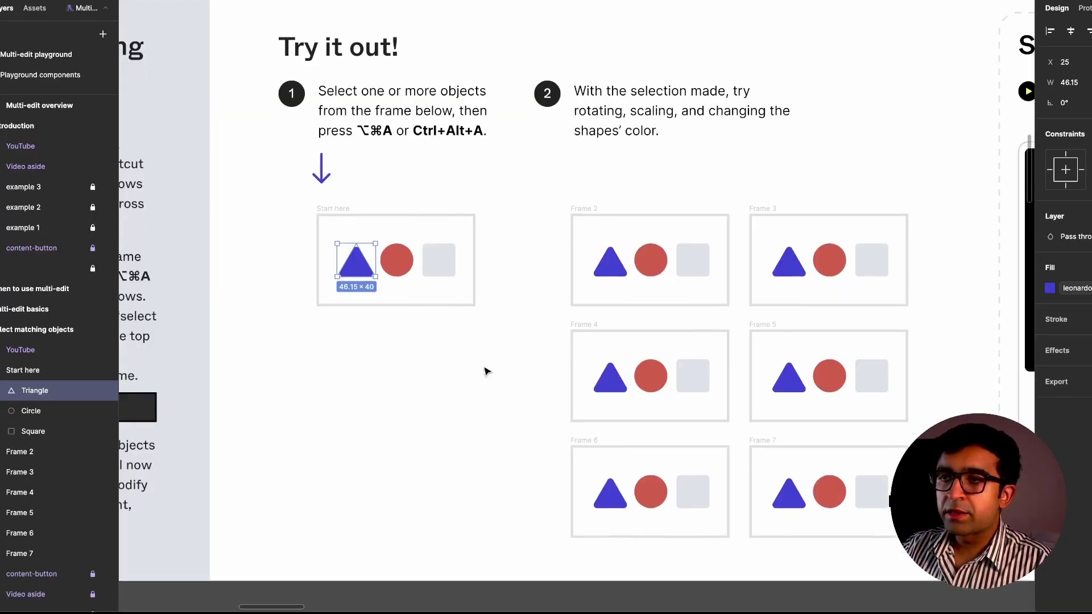
# Select the matching triangles in every frame with Ctrl+Alt+A, then clear the selection
pyautogui.scroll(2, 486, 372)
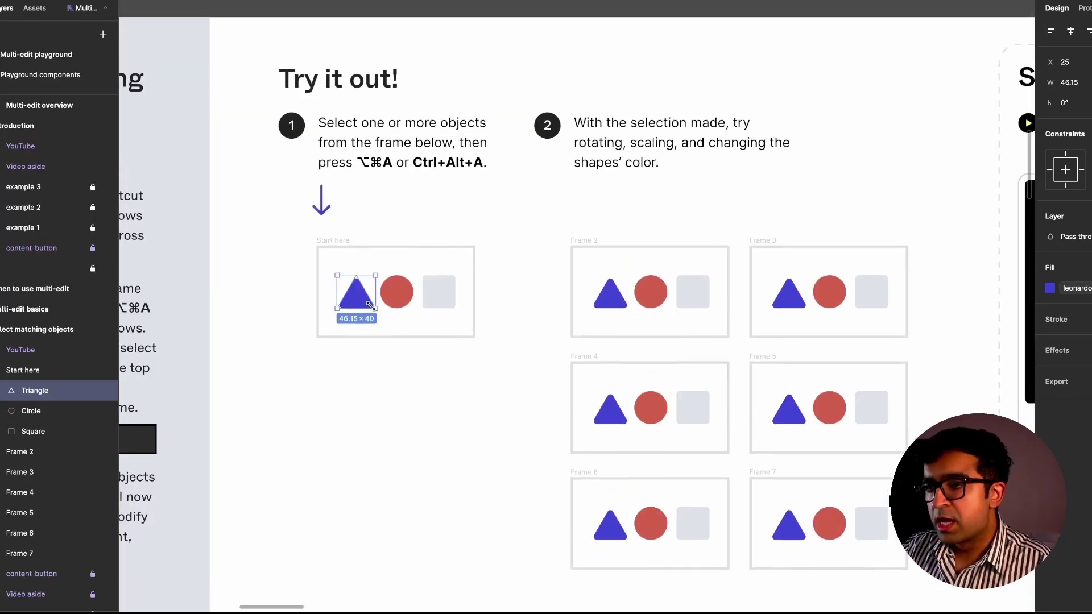
pyautogui.press('alt+super+a')
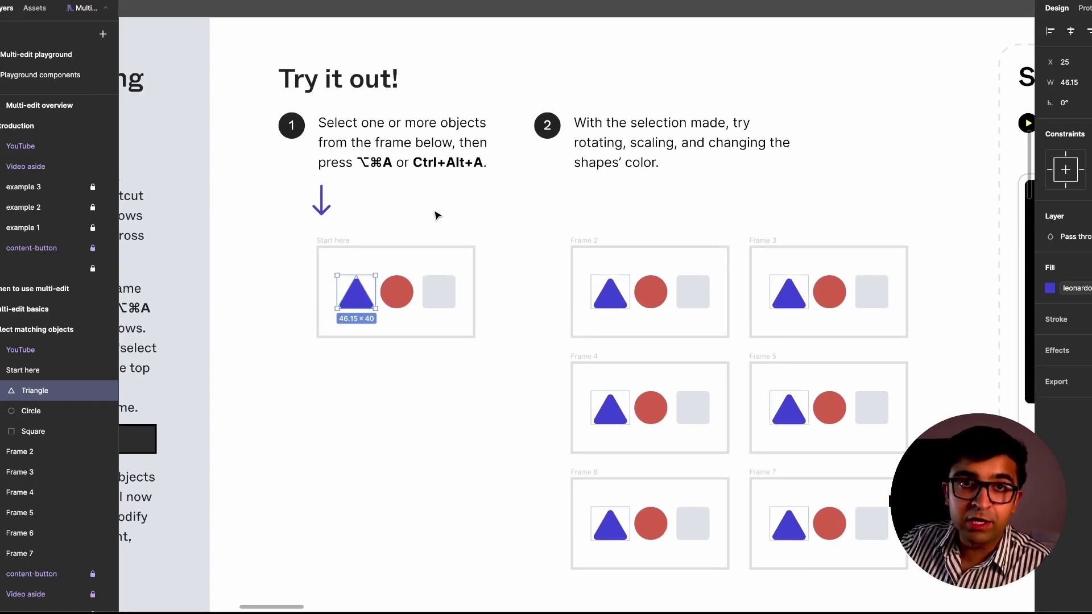
pyautogui.click(413, 394)
pyautogui.scroll(-2, 414, 394)
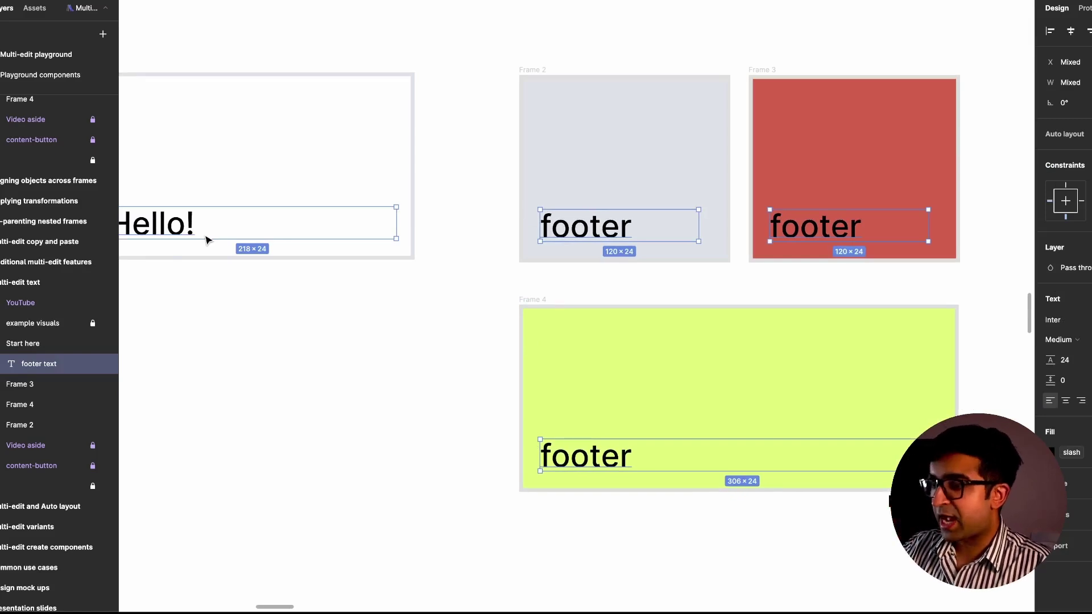
# Replace the Hello! text and its matching footer texts with 'Kajsksuaiann'
pyautogui.doubleClick(204, 234)
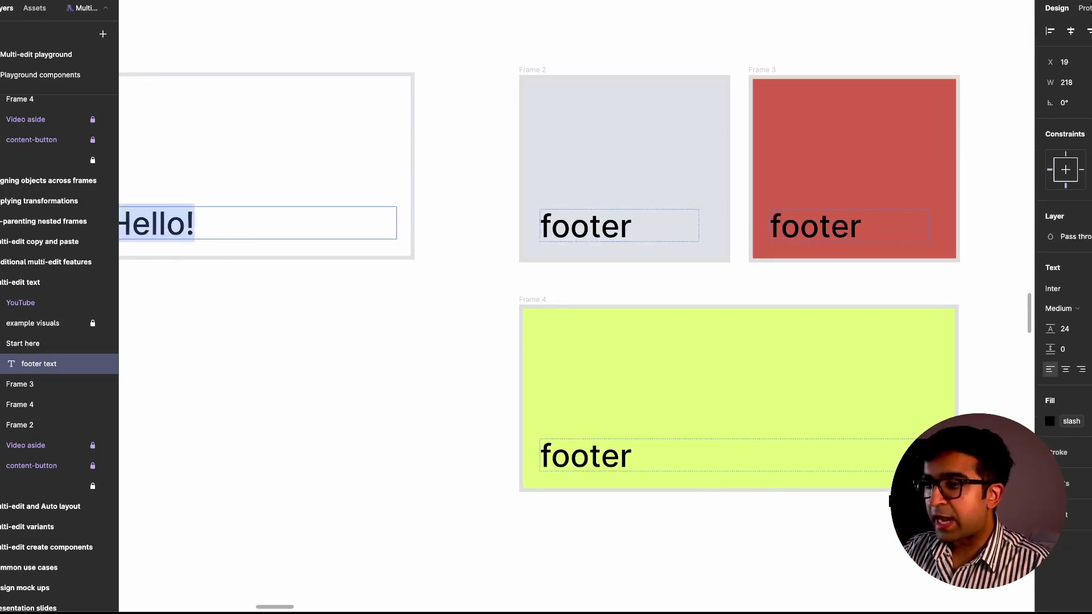
pyautogui.write('Kajsksuaiann')
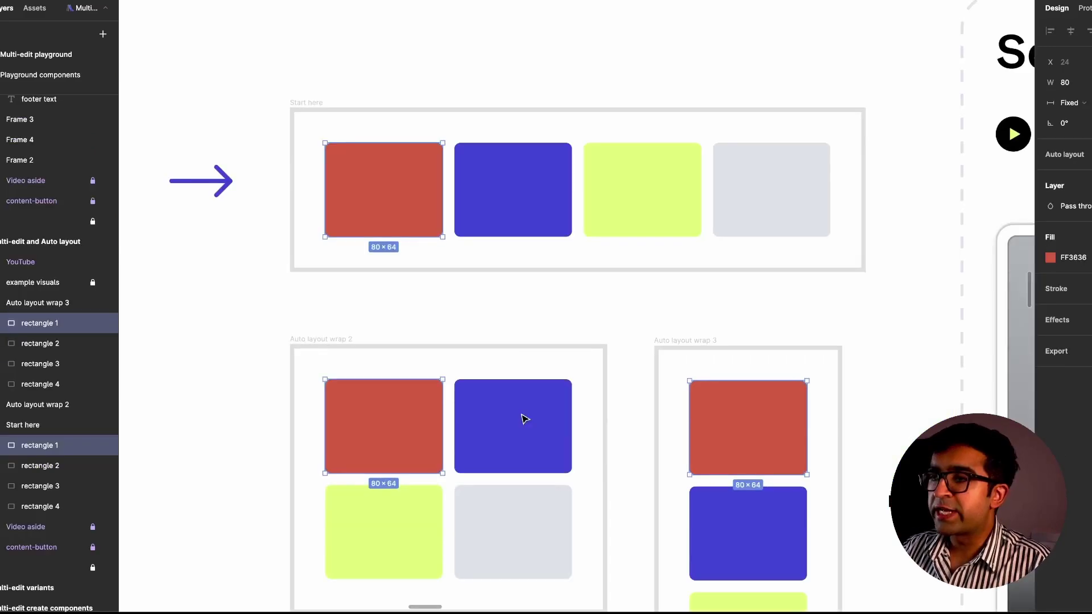
pyautogui.scroll(-2, 524, 420)
pyautogui.scroll(1, 525, 419)
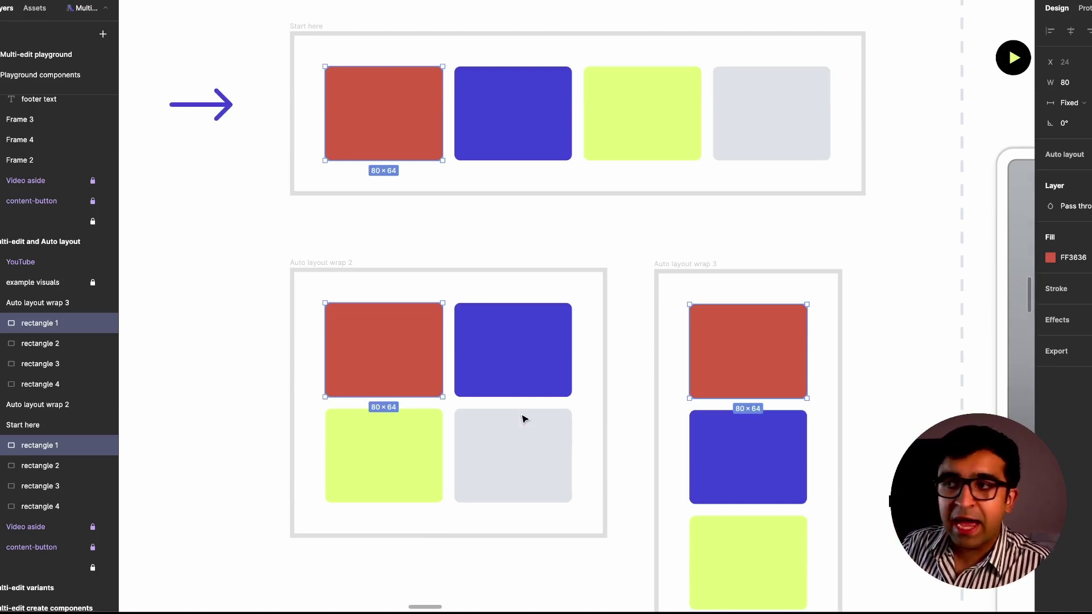
# Reorder the red rectangles in each auto-layout frame, ending in second place
pyautogui.press('Right')
pyautogui.press('Right')
pyautogui.press('Right')
pyautogui.press('Left')
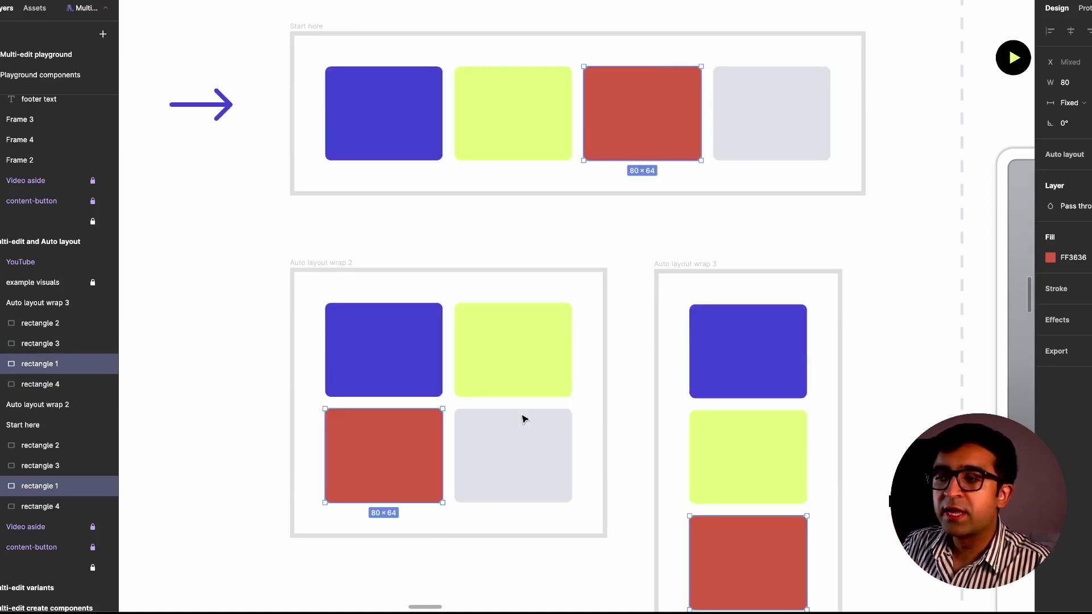
pyautogui.press('Left')
pyautogui.press('Left')
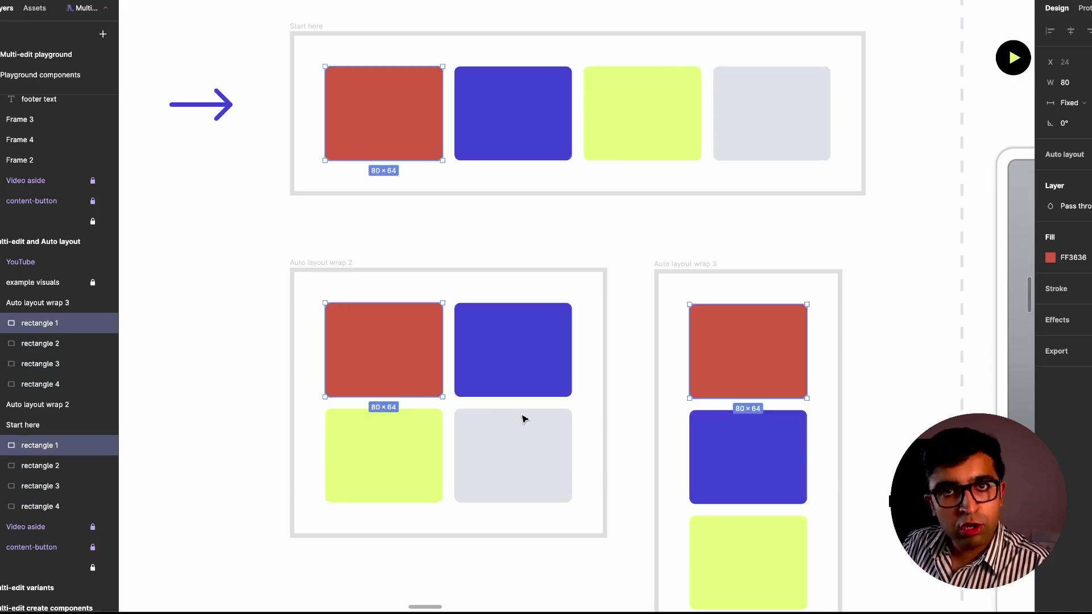
pyautogui.press('Right')
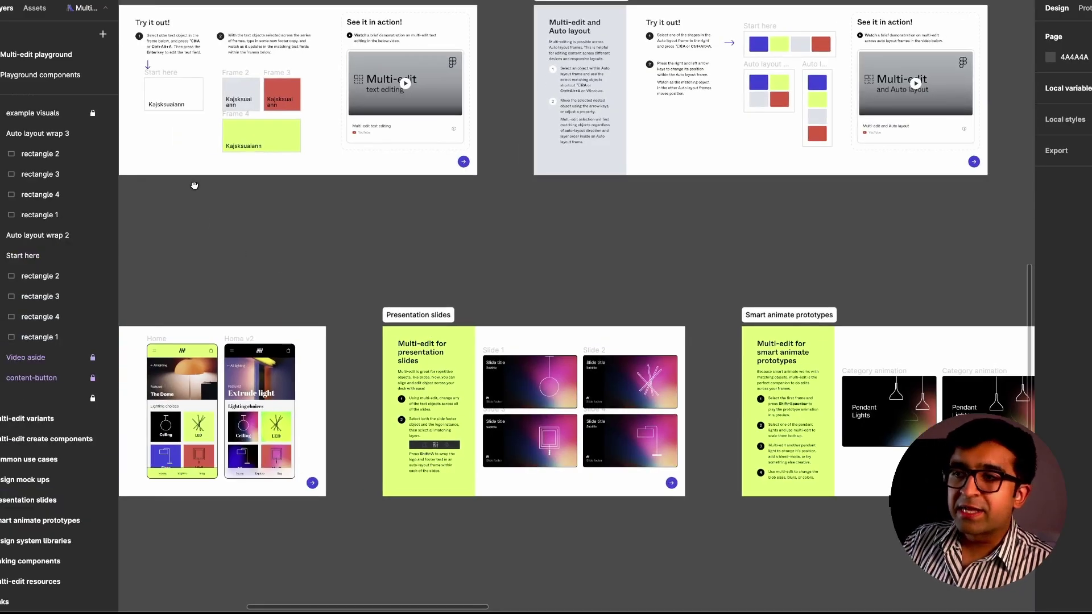
# Draw a new 390-wide iPhone 13 & 14 frame beside Frames 1–3 with the Frame tool
pyautogui.scroll(3, 317, 210)
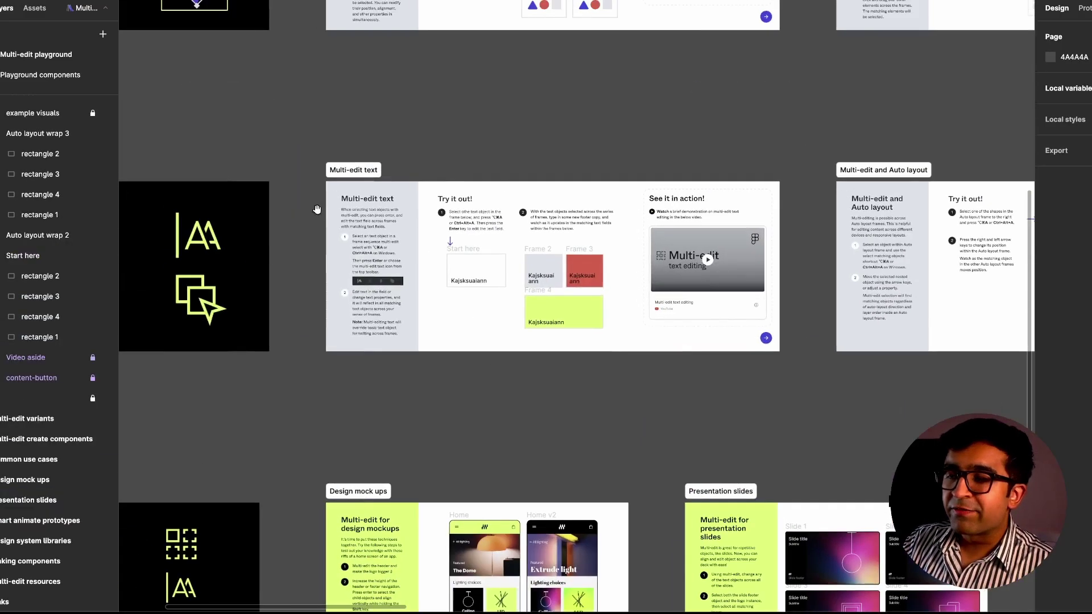
pyautogui.scroll(10, 317, 209)
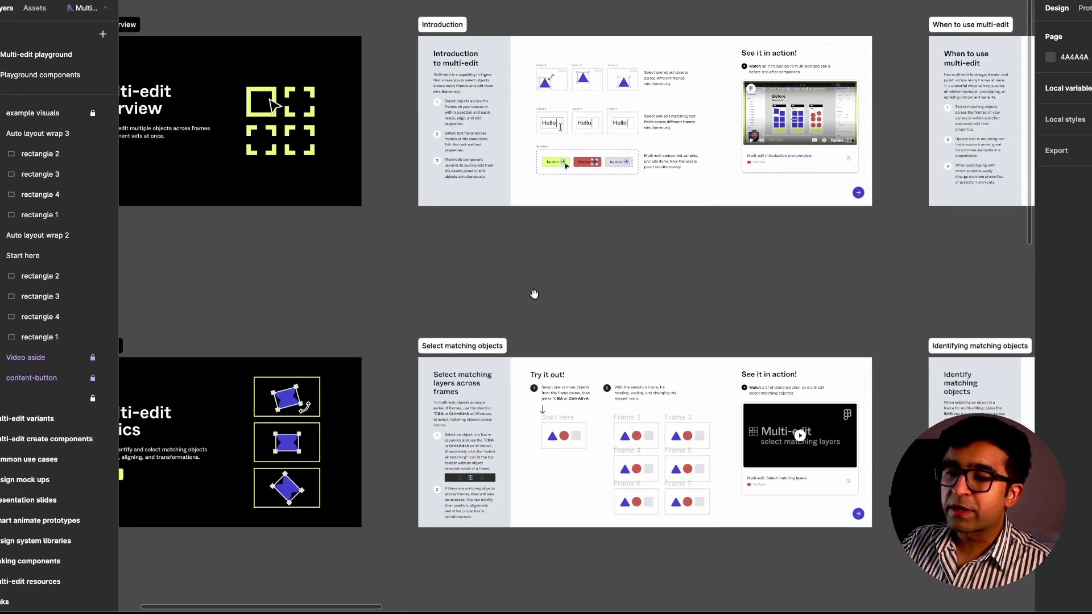
pyautogui.scroll(-3, 534, 294)
pyautogui.scroll(3, 491, 228)
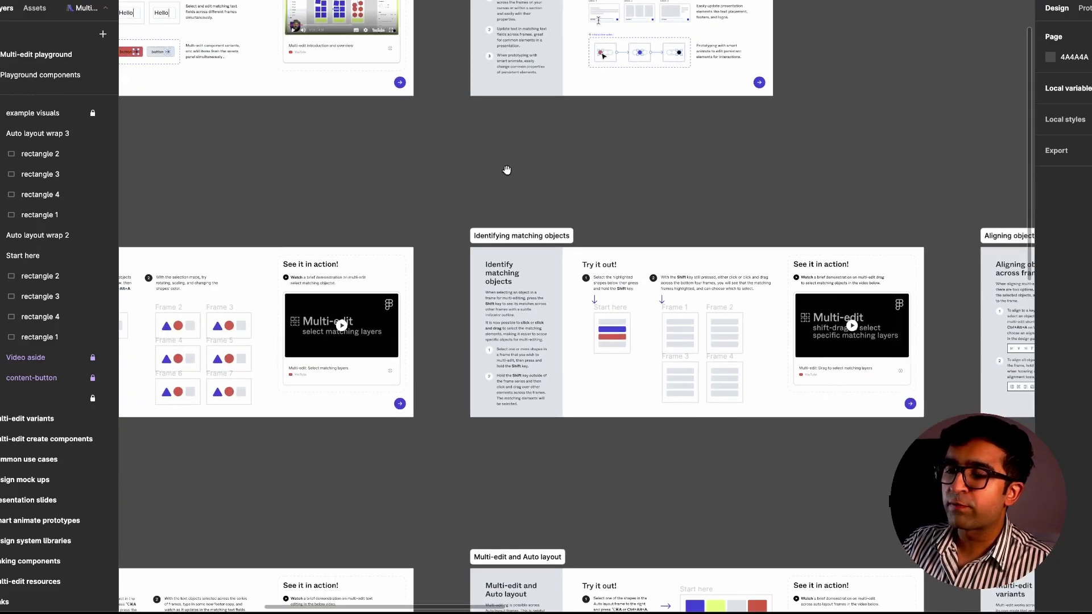
pyautogui.hscroll(10, 703, 208)
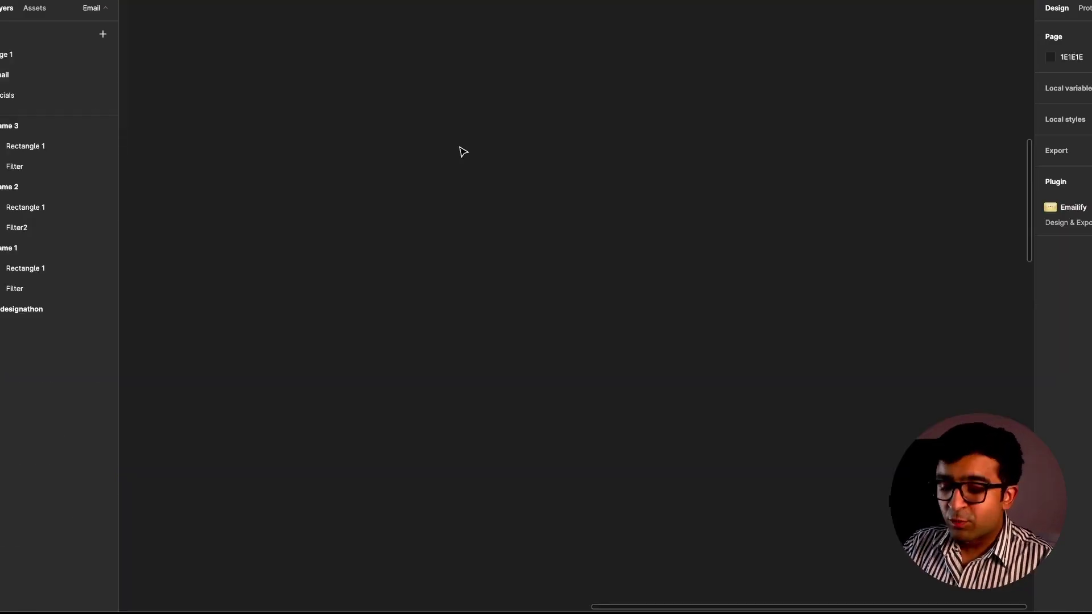
pyautogui.press('f')
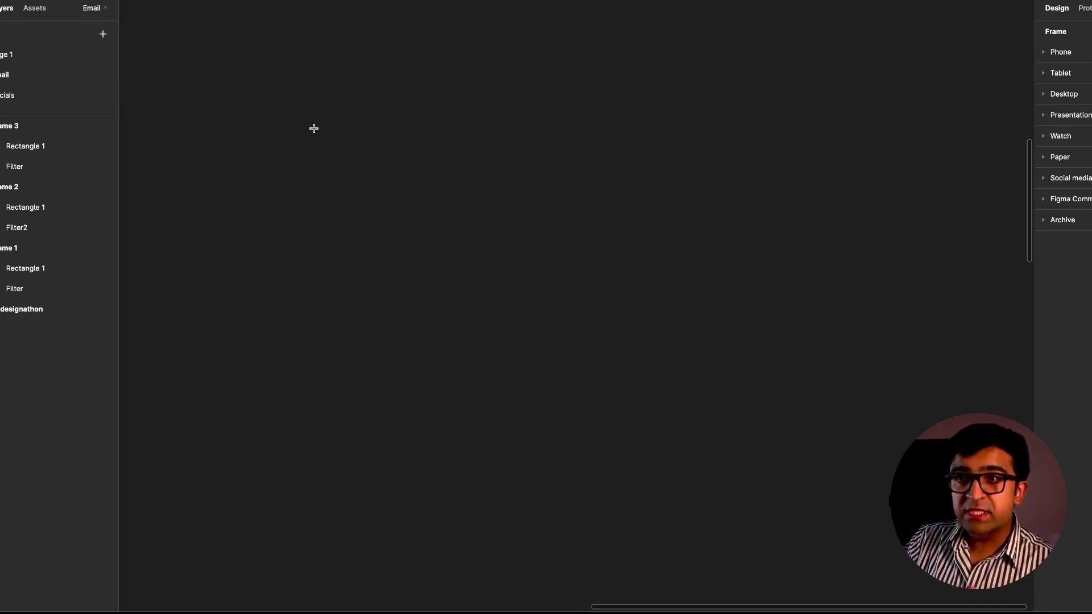
pyautogui.moveTo(312, 105); pyautogui.dragTo(536, 480)
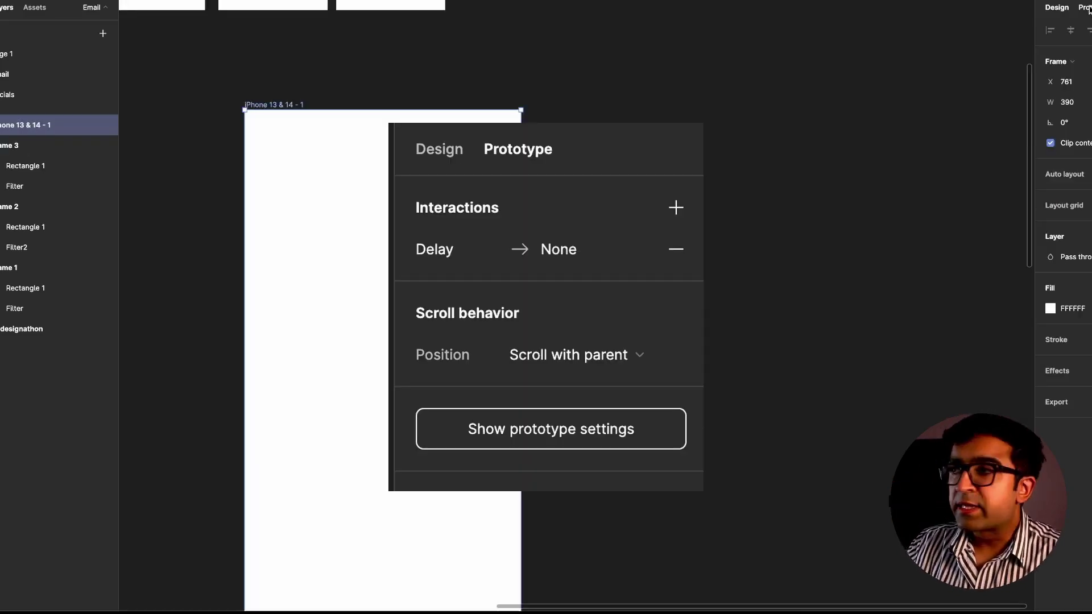
# Set the prototype preview device to iPhone 14
pyautogui.click(1086, 8)
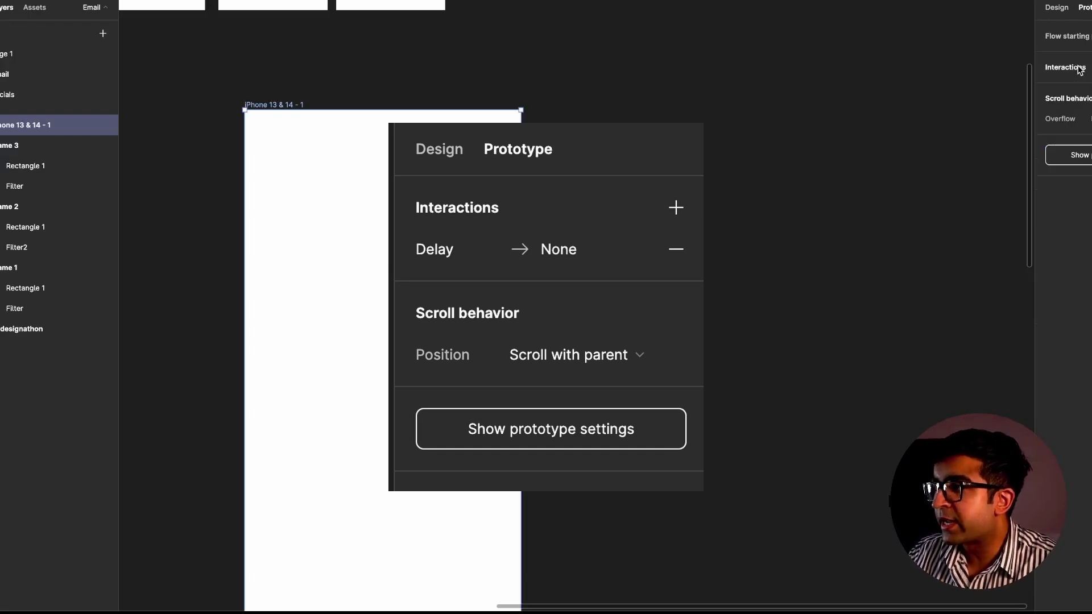
pyautogui.press('Escape')
pyautogui.click(1049, 52)
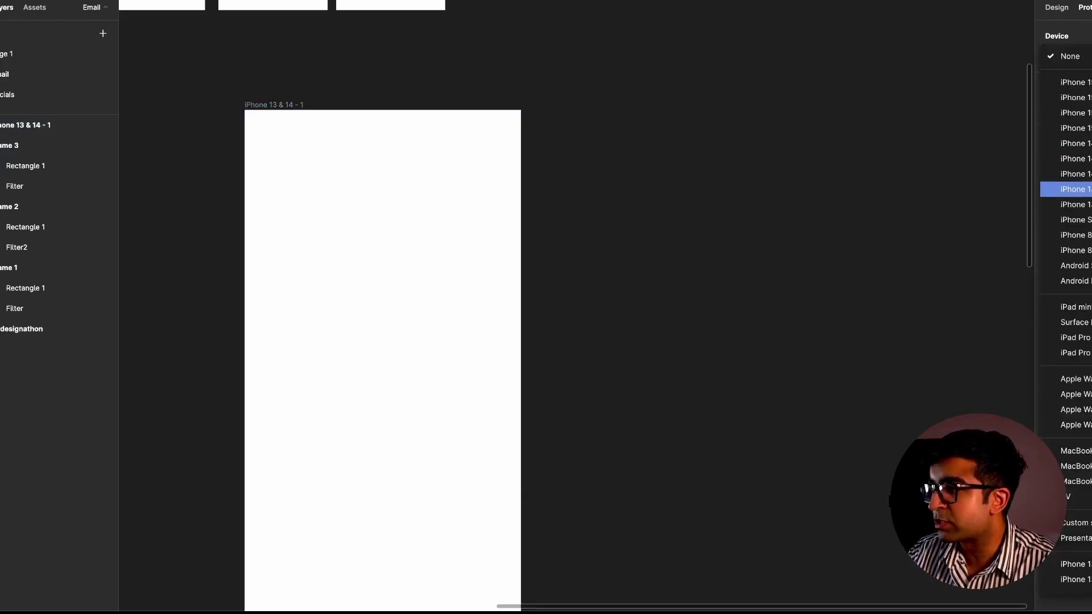
pyautogui.click(1073, 189)
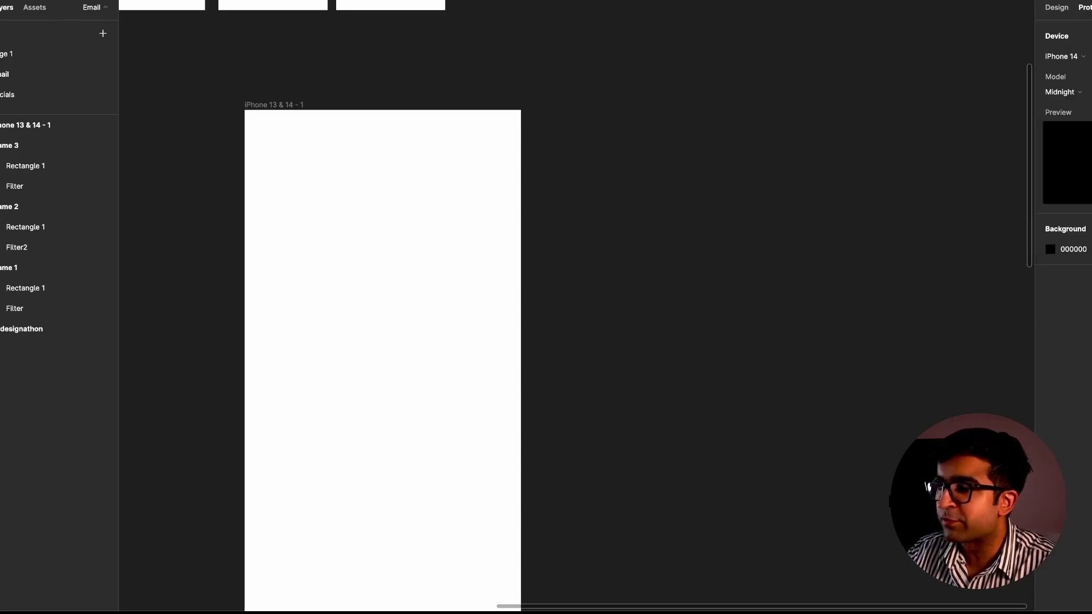
# Preview the iPhone 13 & 14 - 1 frame's prototype, then close the preview
pyautogui.click(269, 186)
pyautogui.click(1083, 11)
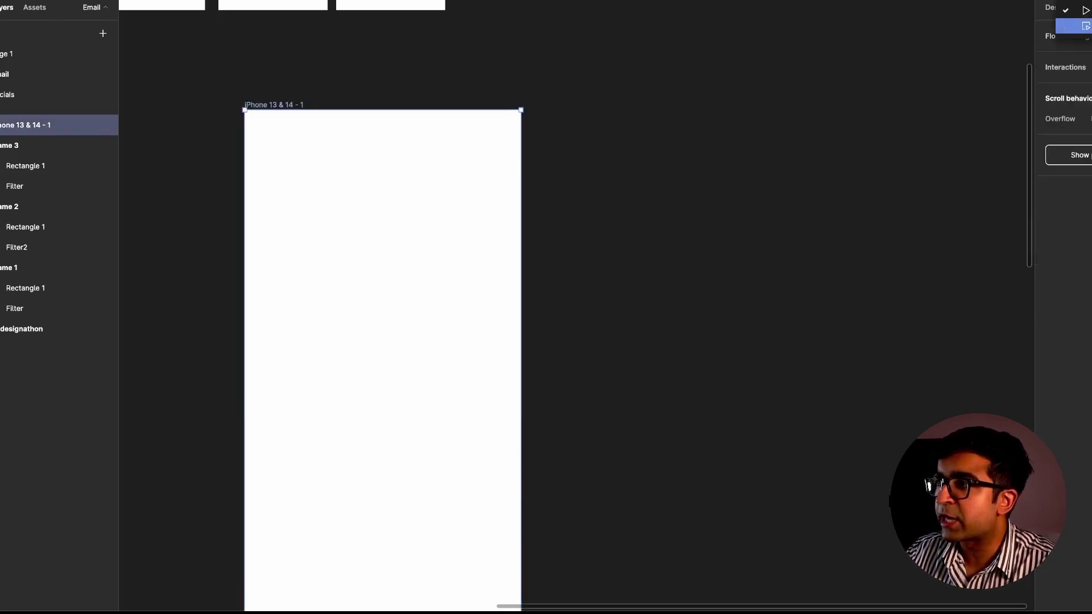
pyautogui.click(1080, 26)
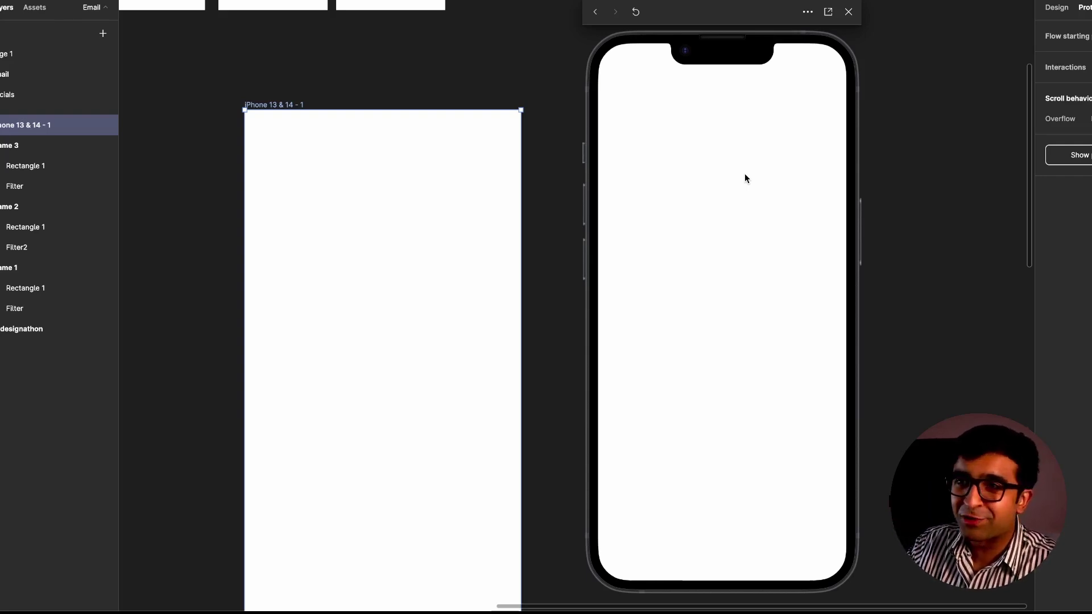
pyautogui.press('Escape')
pyautogui.press('Escape')
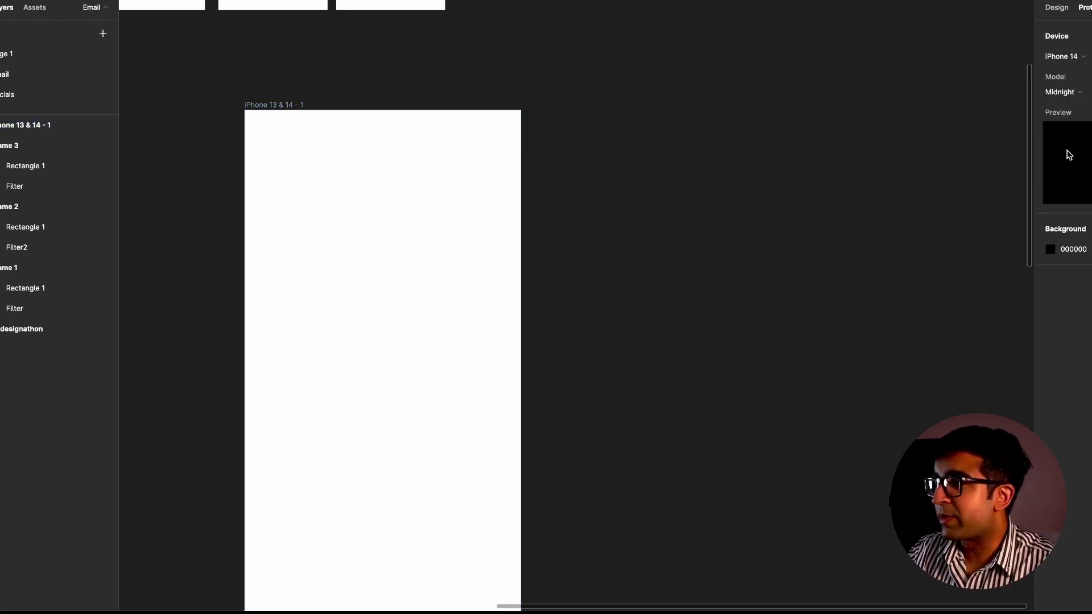
# Keep Midnight as the device model and reselect the iPhone frame
pyautogui.click(1079, 92)
pyautogui.click(1080, 93)
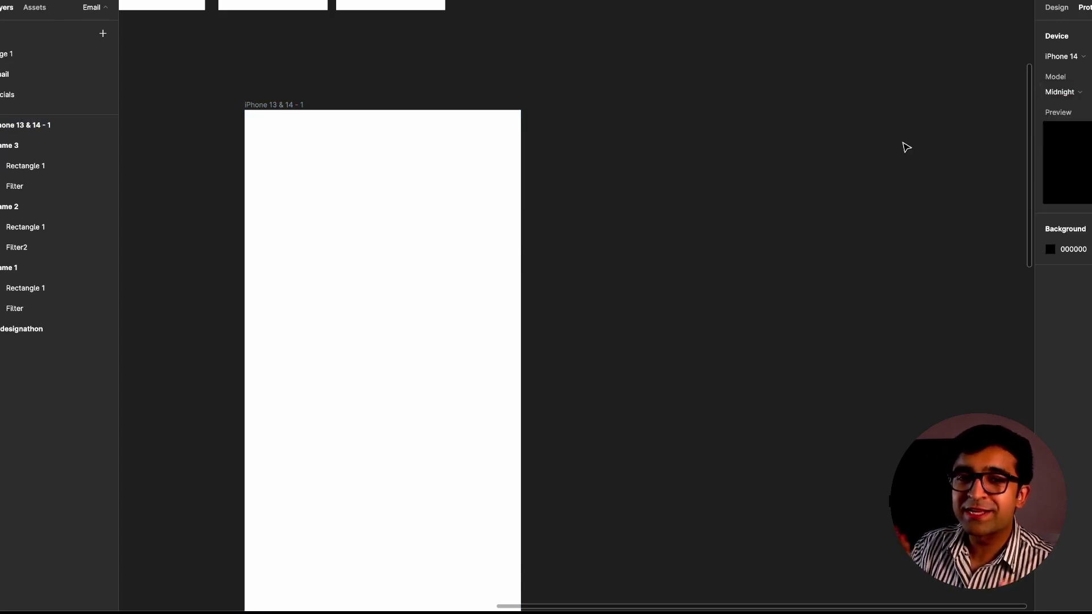
pyautogui.click(426, 254)
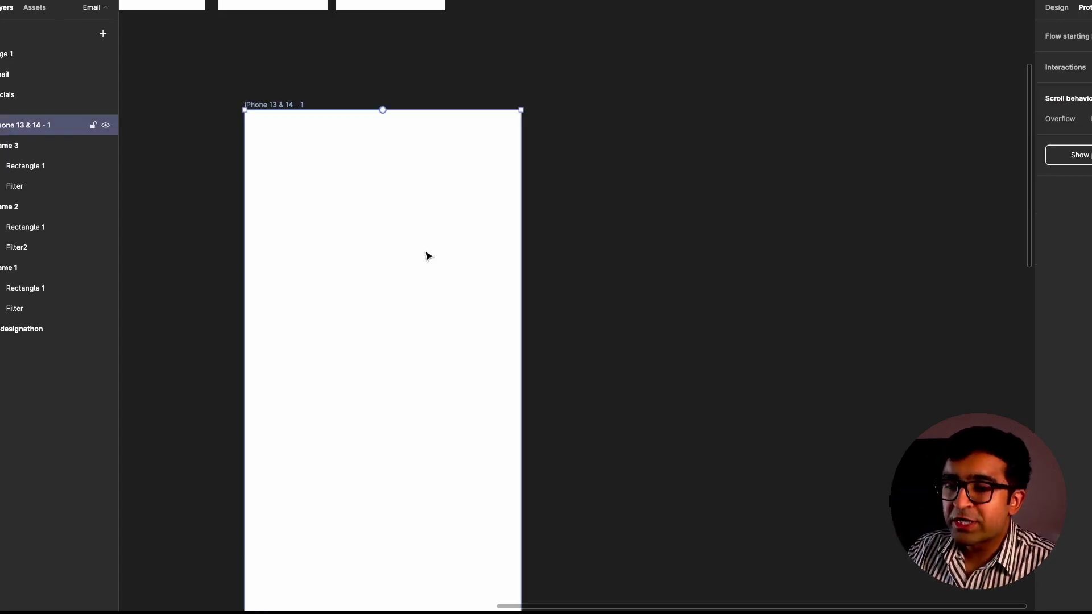
# Change the frame fill to a linear gradient from salmon red to saturated purple
pyautogui.scroll(-2, 455, 245)
pyautogui.click(1053, 10)
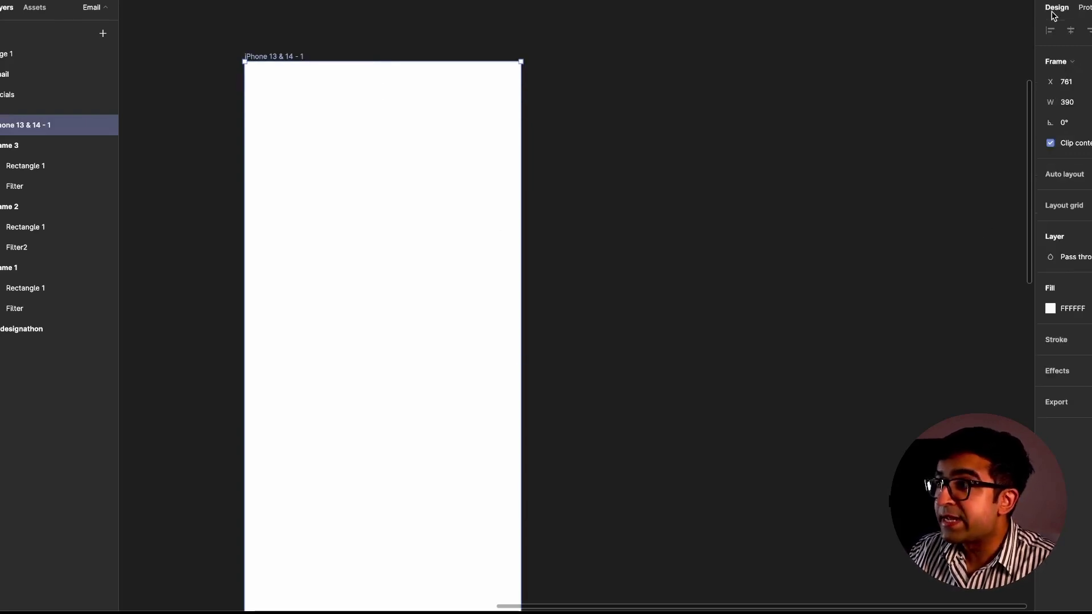
pyautogui.click(1050, 309)
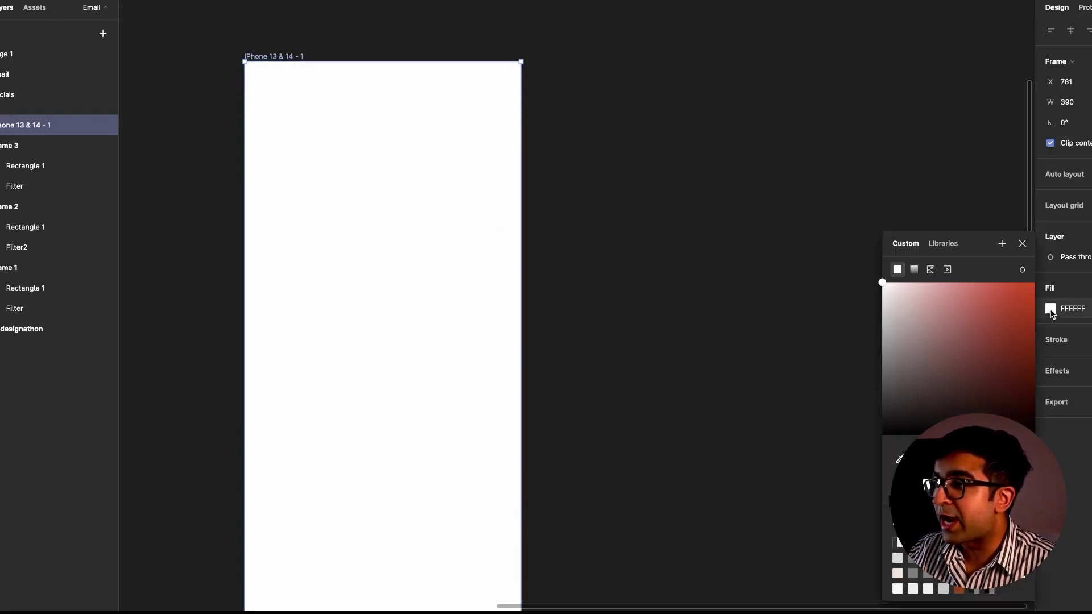
pyautogui.click(914, 269)
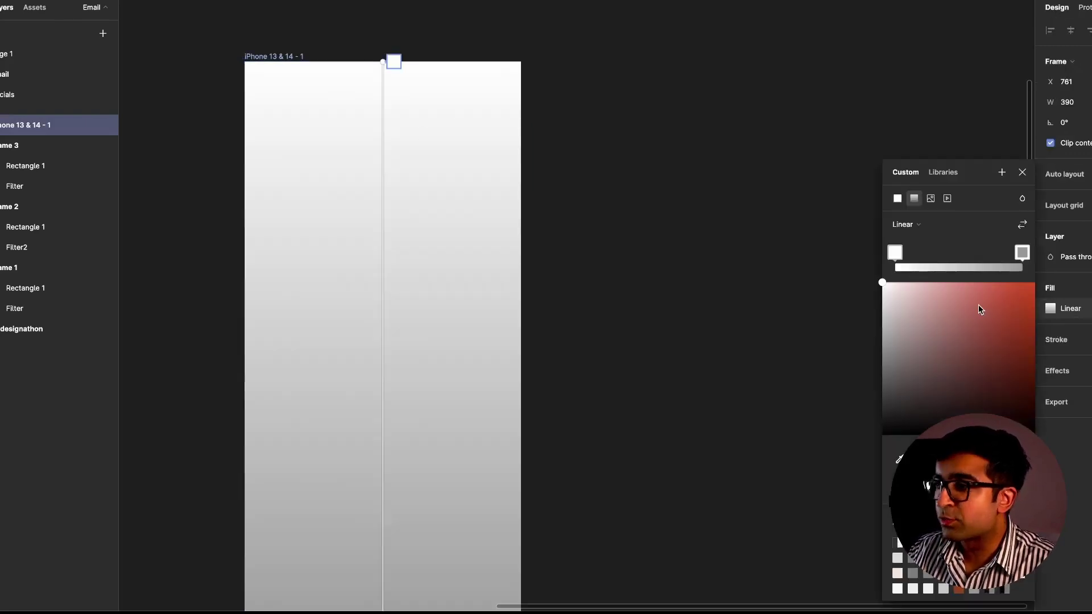
pyautogui.moveTo(924, 345); pyautogui.dragTo(999, 371)
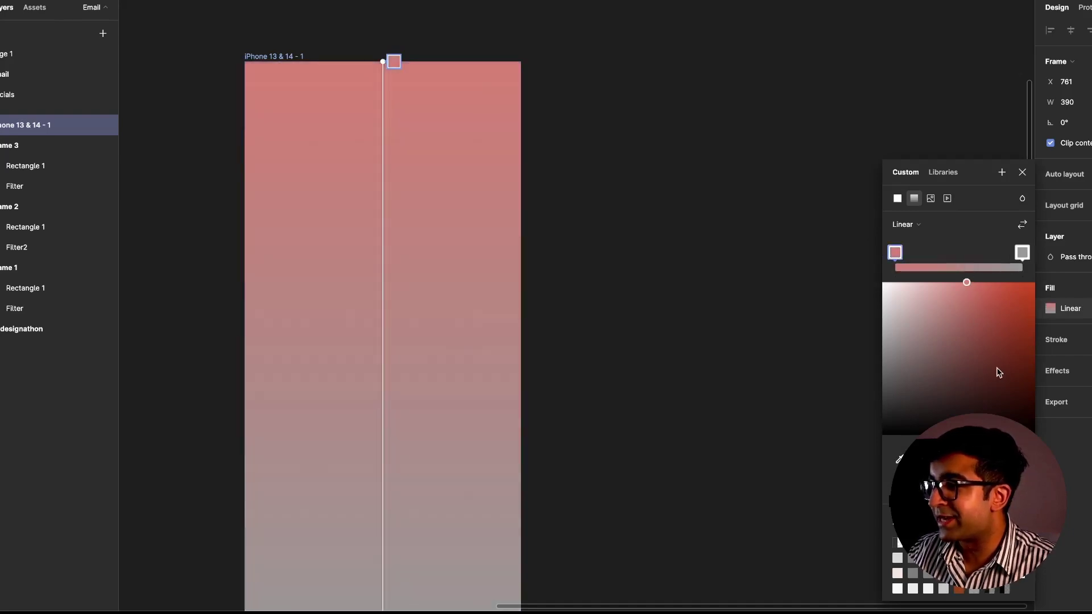
pyautogui.click(1022, 252)
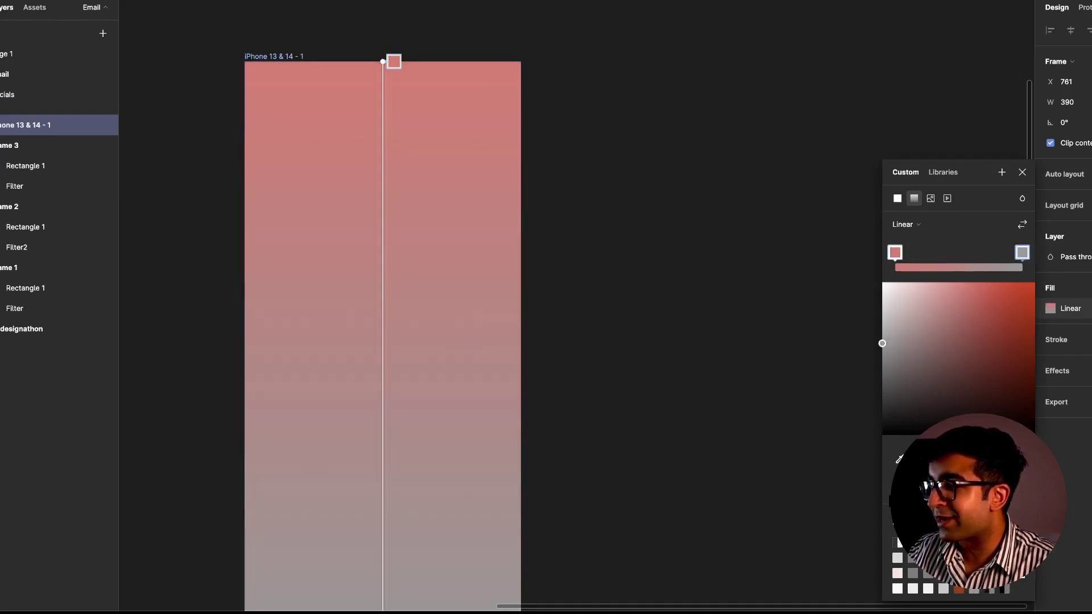
pyautogui.click(992, 455)
pyautogui.moveTo(1000, 397); pyautogui.dragTo(991, 282)
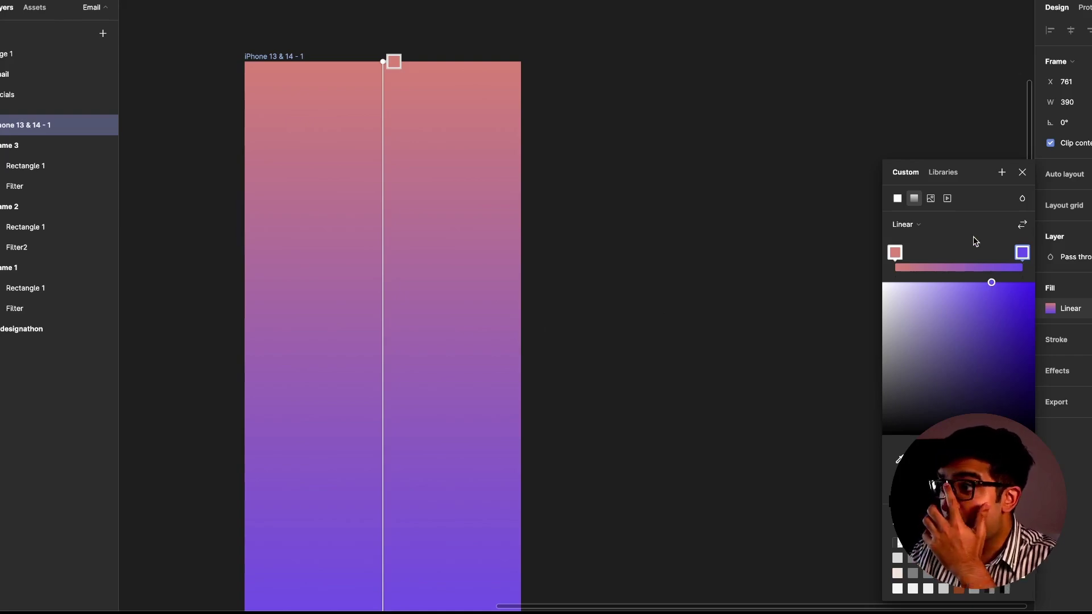
# Flip the gradient back and forth, ending with pink on top
pyautogui.click(1023, 225)
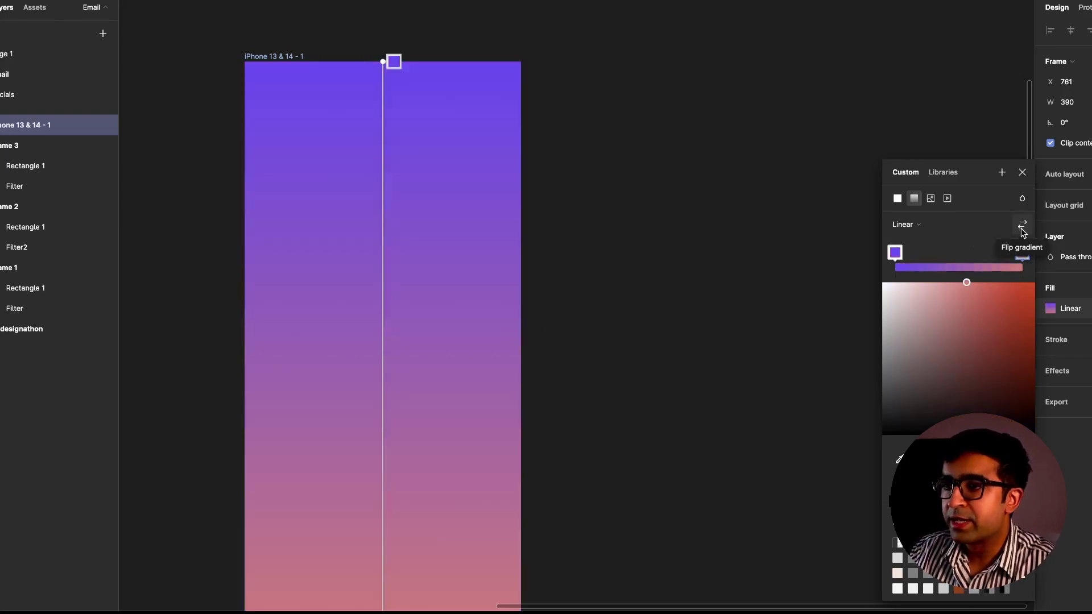
pyautogui.click(1023, 225)
pyautogui.click(1022, 225)
pyautogui.click(1022, 226)
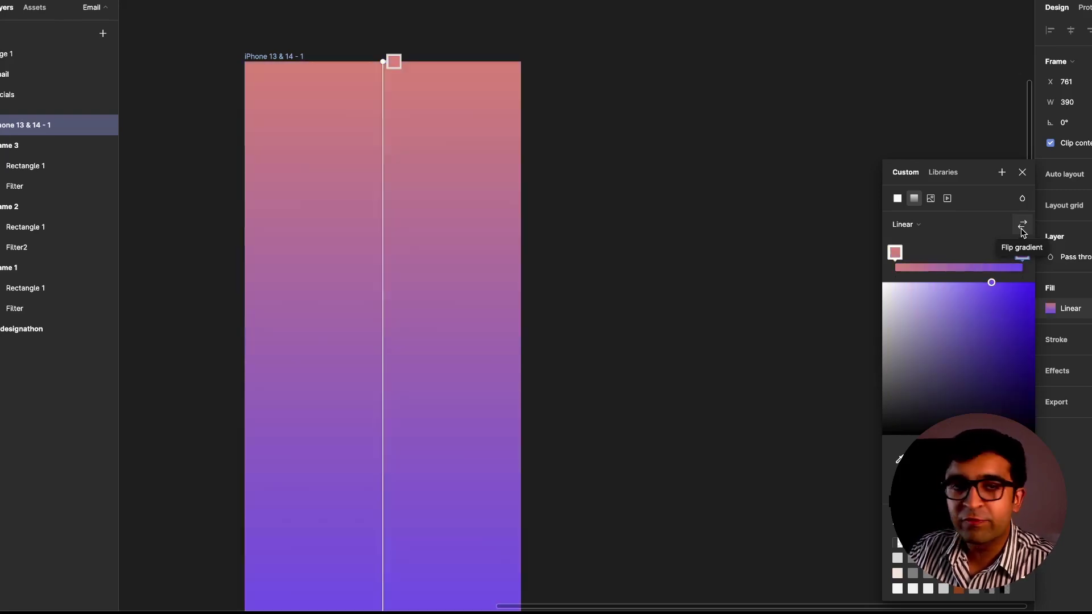
pyautogui.click(1022, 225)
pyautogui.click(1022, 226)
pyautogui.click(1022, 225)
pyautogui.click(1022, 225)
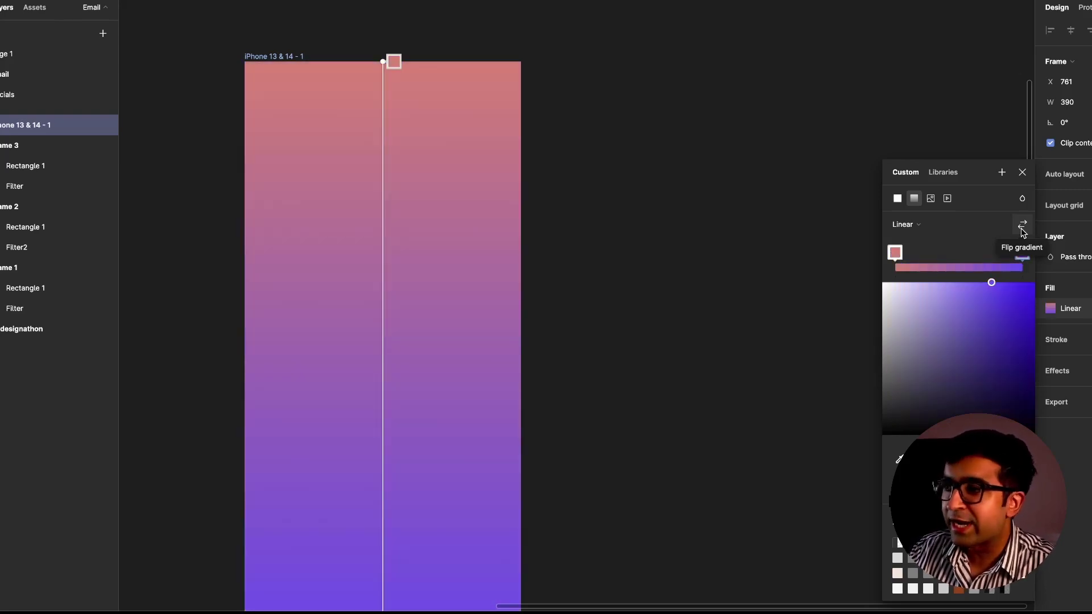
# Add a green middle stop, keep pink on top, and undo a direction change
pyautogui.click(964, 268)
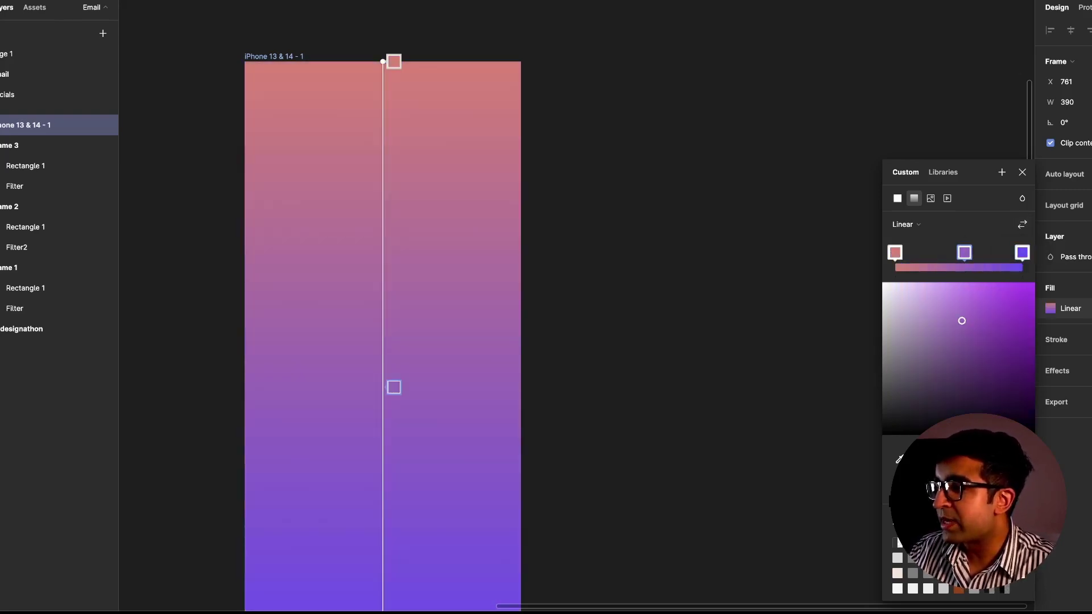
pyautogui.moveTo(991, 454); pyautogui.dragTo(945, 453)
pyautogui.click(1023, 225)
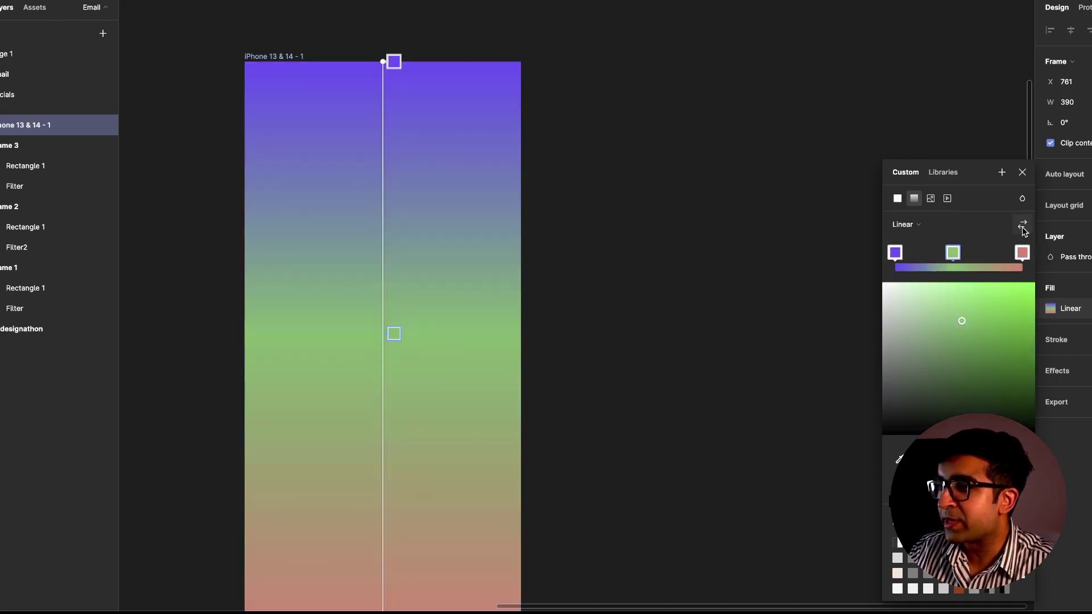
pyautogui.click(1023, 225)
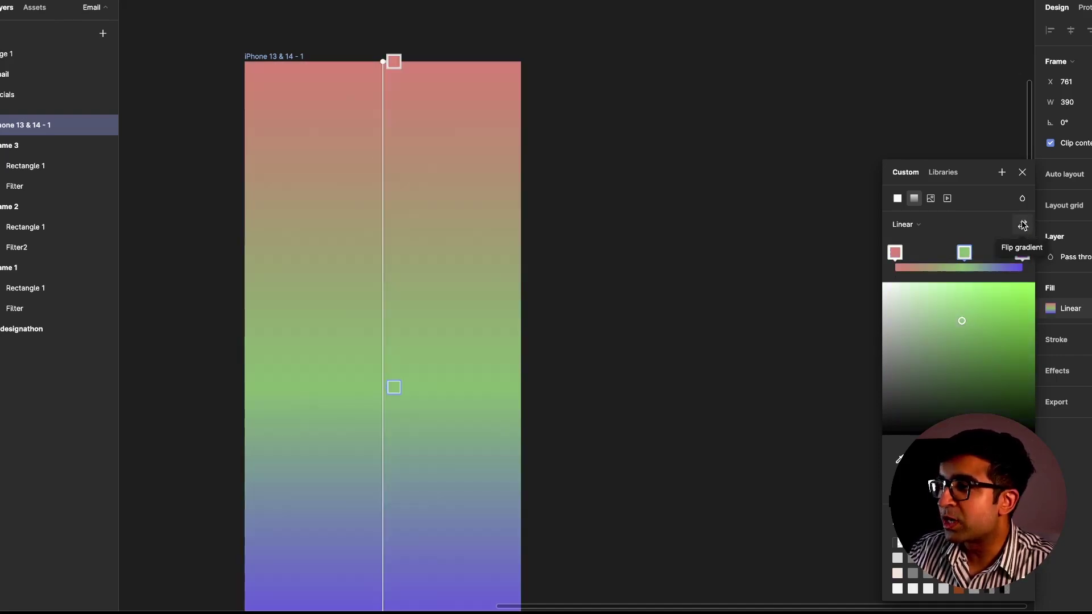
pyautogui.click(1022, 225)
pyautogui.click(1023, 225)
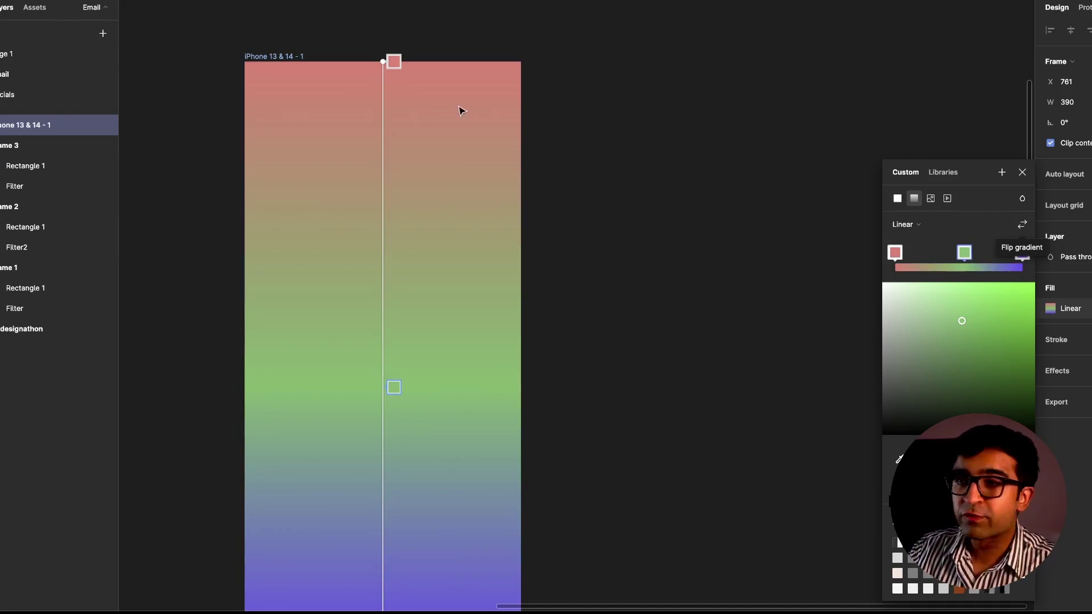
pyautogui.moveTo(383, 61); pyautogui.dragTo(431, 261)
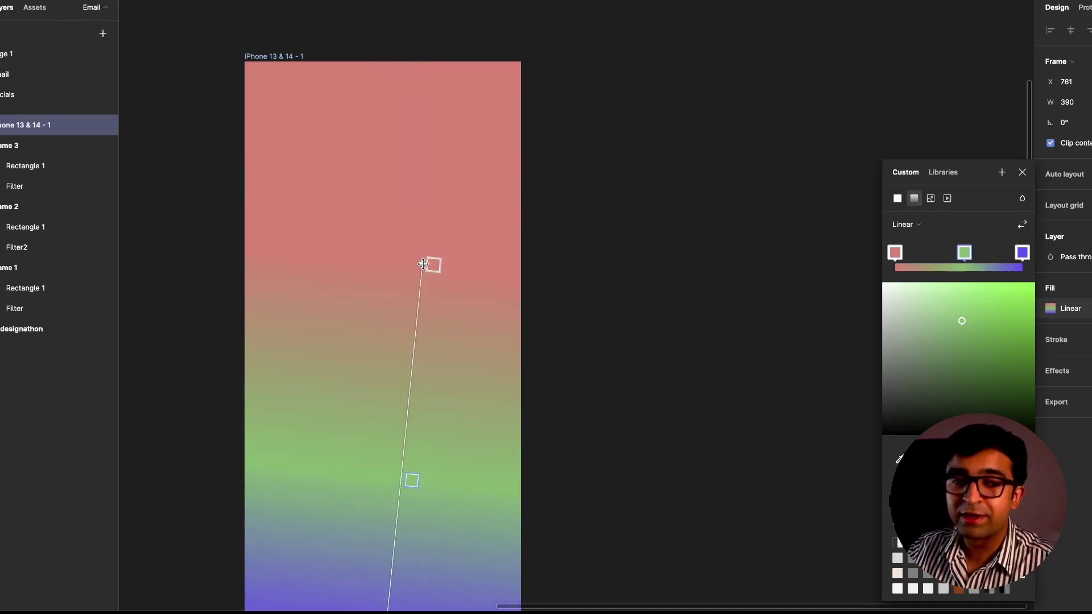
pyautogui.hotkey('ctrl', 'z')
# Switch the fill to a Radial gradient and flip its colours back and forth
pyautogui.click(901, 227)
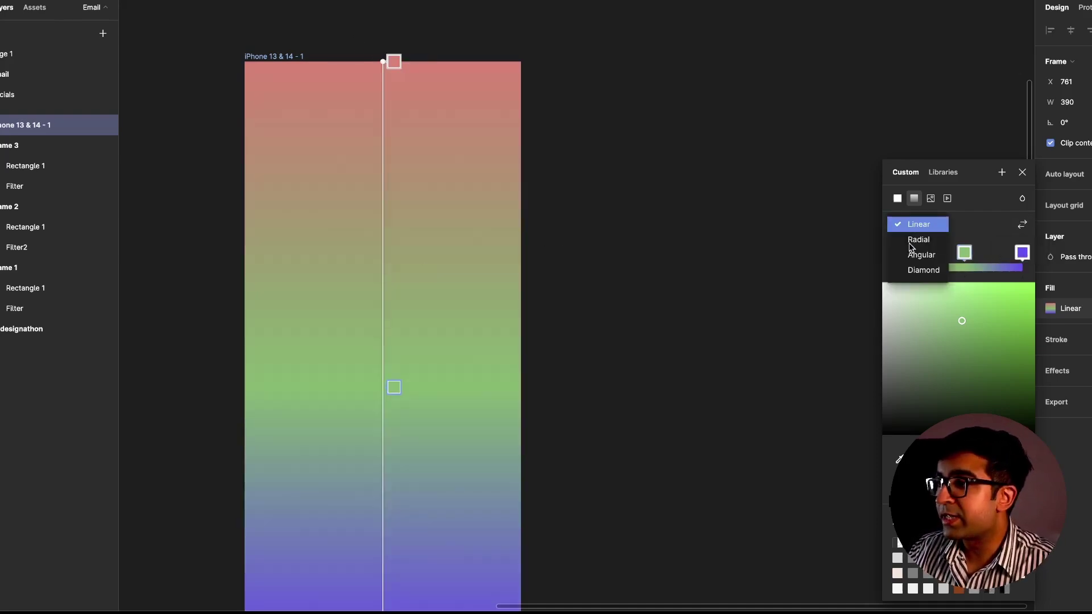
pyautogui.click(911, 245)
pyautogui.click(1025, 229)
pyautogui.click(1025, 229)
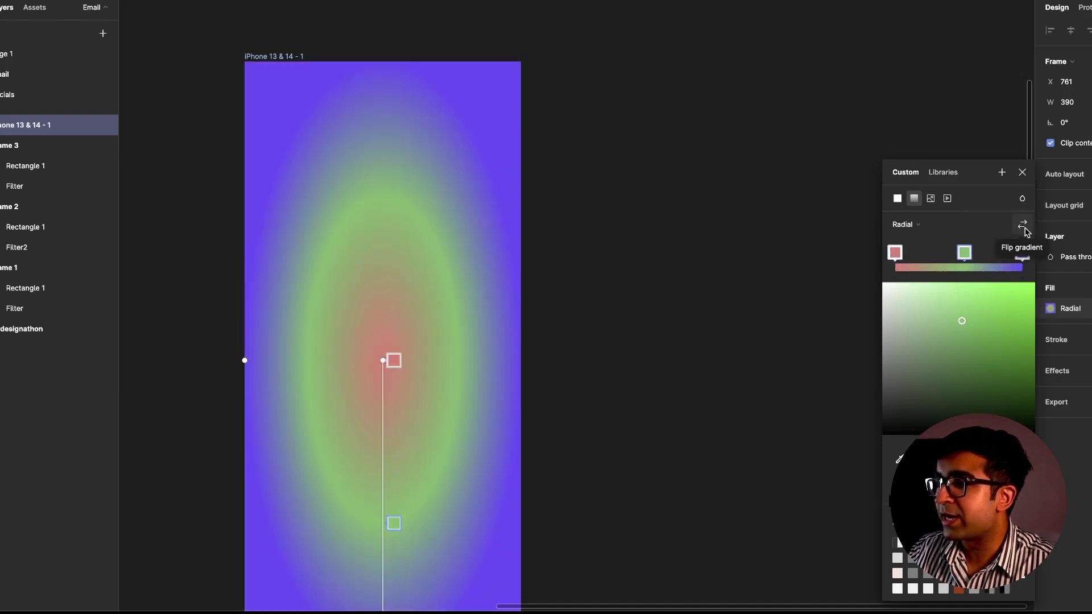
pyautogui.click(1025, 229)
pyautogui.click(1025, 229)
pyautogui.click(1026, 229)
pyautogui.click(1026, 229)
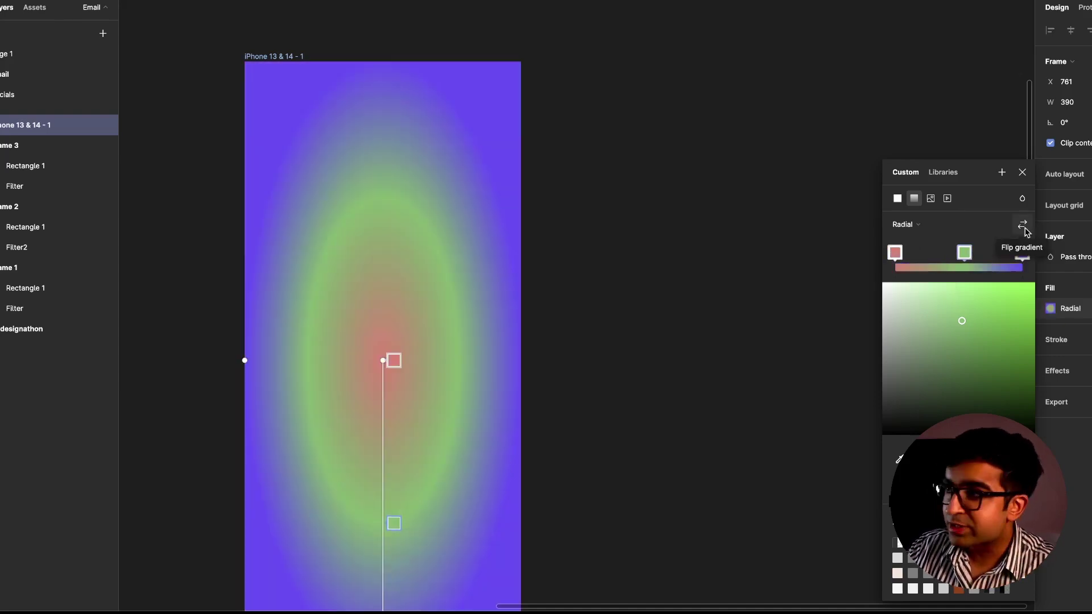
# Try an Angular gradient, flipping its colours back and forth
pyautogui.click(907, 225)
pyautogui.click(912, 243)
pyautogui.click(1022, 227)
pyautogui.click(1021, 227)
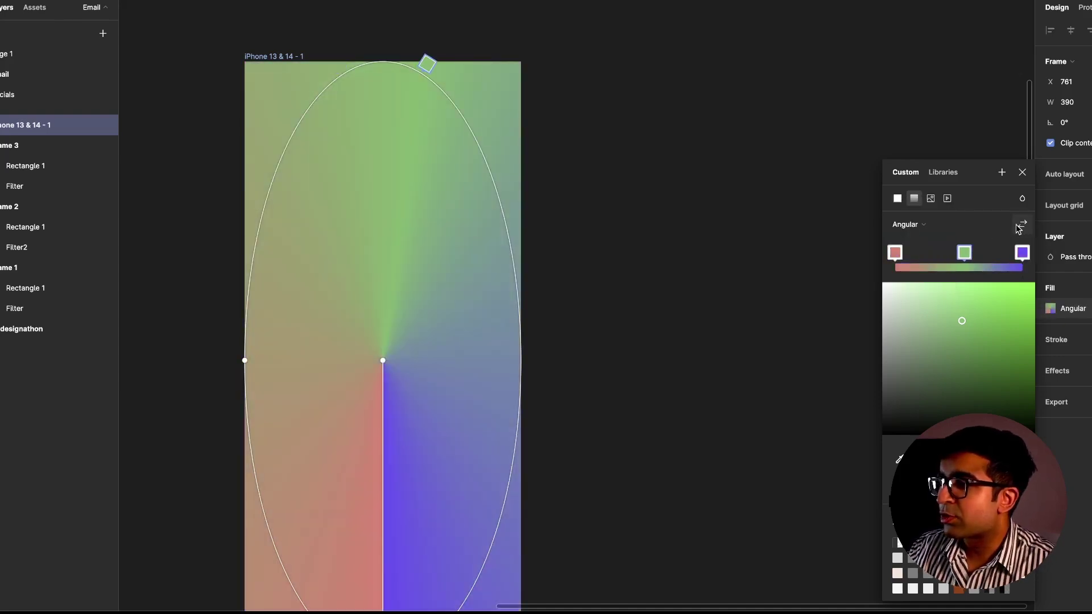
pyautogui.click(1022, 228)
pyautogui.click(1020, 228)
pyautogui.click(1020, 228)
pyautogui.click(1021, 228)
# Switch to a Diamond gradient and flip it to a purple centre with pink edges
pyautogui.click(908, 224)
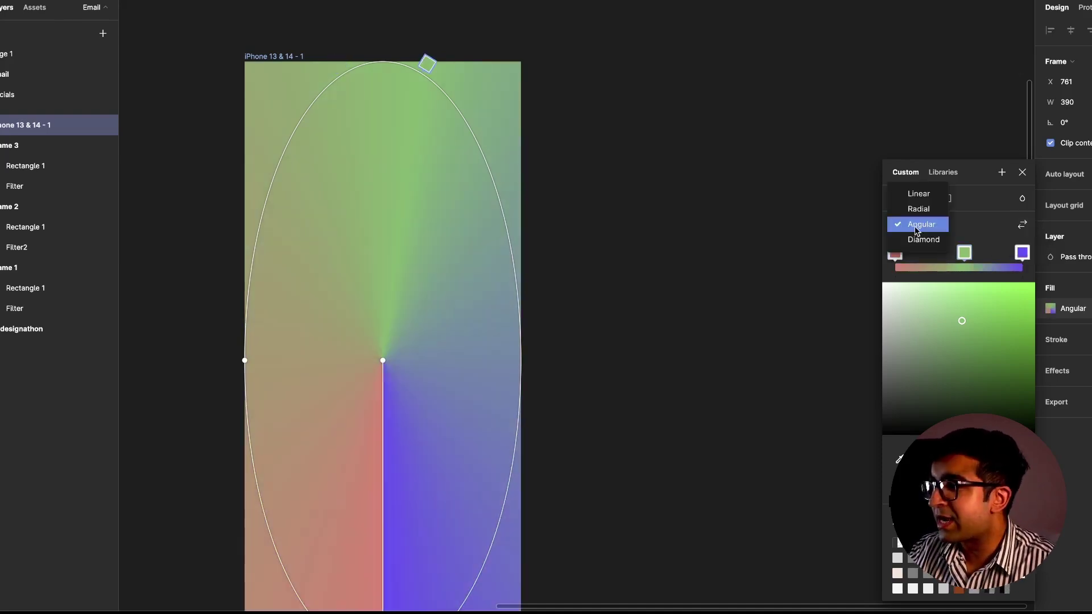
pyautogui.click(909, 239)
pyautogui.click(1021, 225)
pyautogui.click(1021, 225)
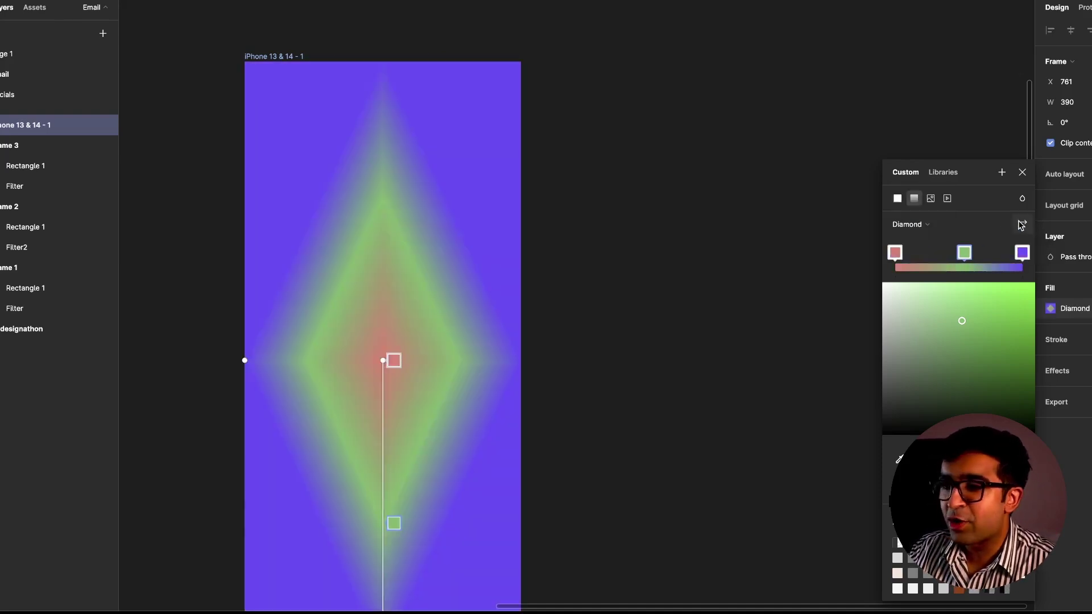
pyautogui.click(1021, 225)
pyautogui.click(1021, 225)
pyautogui.click(1021, 225)
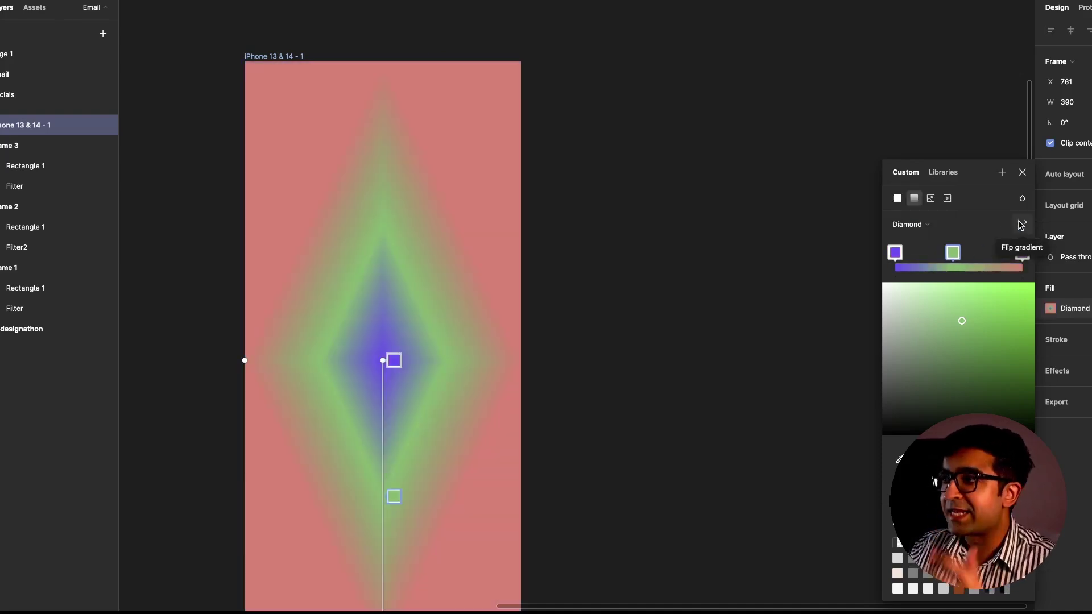
pyautogui.click(1021, 225)
pyautogui.click(1021, 225)
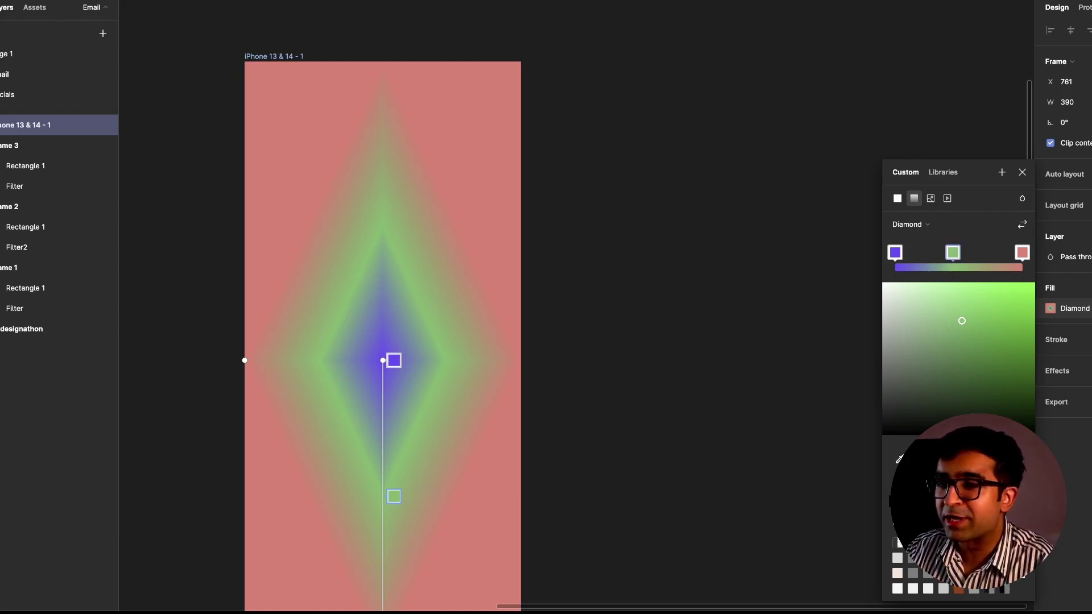
# Draw a grey rectangle about 220 × 207 on the frame's upper middle
pyautogui.press('r')
pyautogui.moveTo(305, 194); pyautogui.dragTo(460, 340)
pyautogui.press('Escape')
pyautogui.click(397, 281)
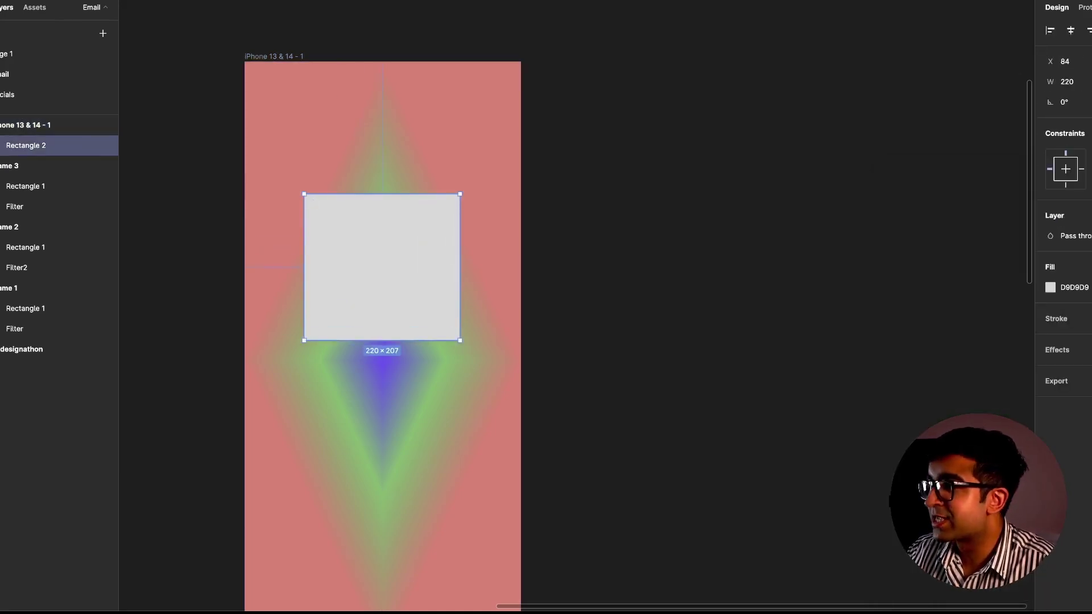
# Try a rectangle height of 0, then undo it back to 220 × 207
pyautogui.write('0')
pyautogui.press('Return')
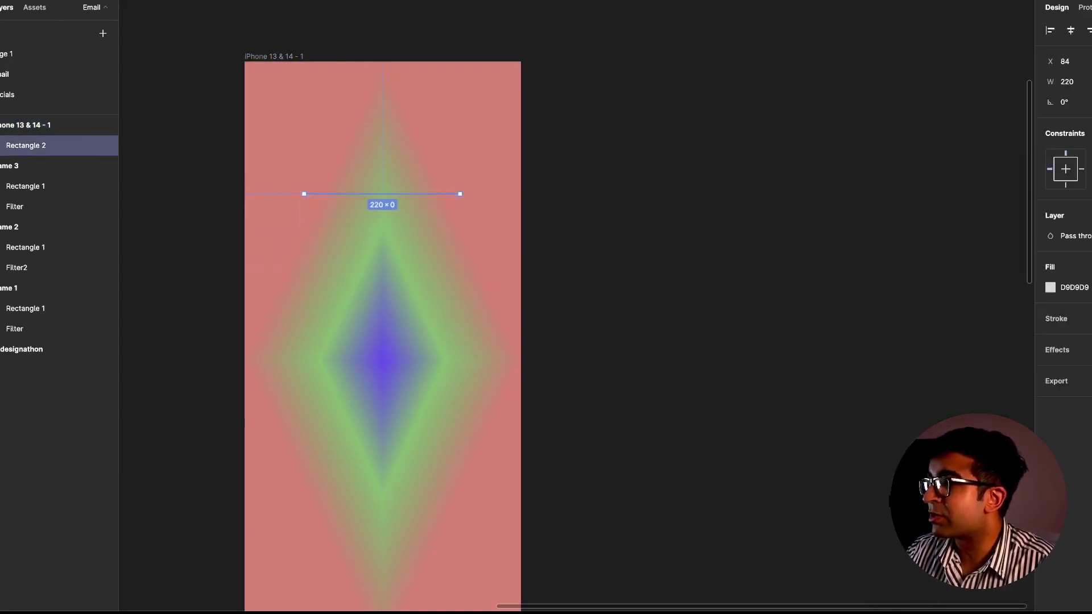
pyautogui.hotkey('ctrl', 'z')
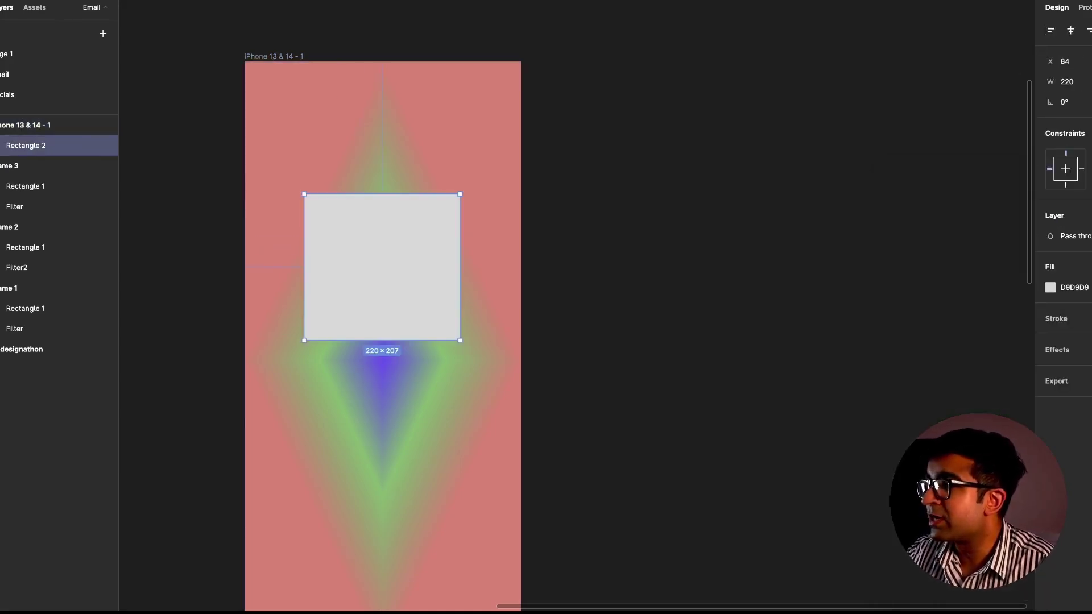
pyautogui.hotkey('ctrl', 'shift', 'h')
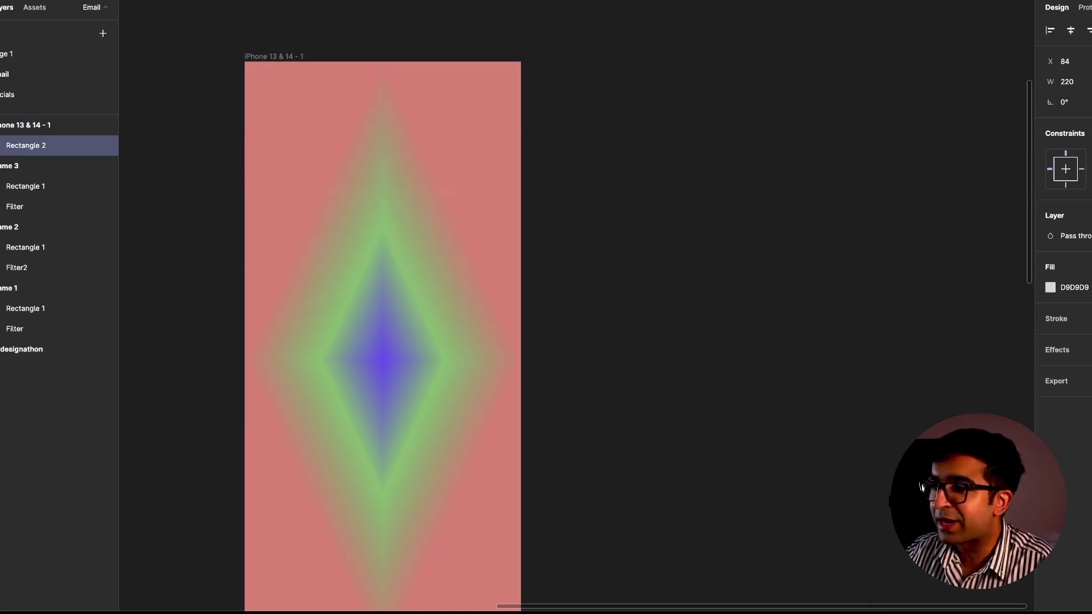
pyautogui.press('Return')
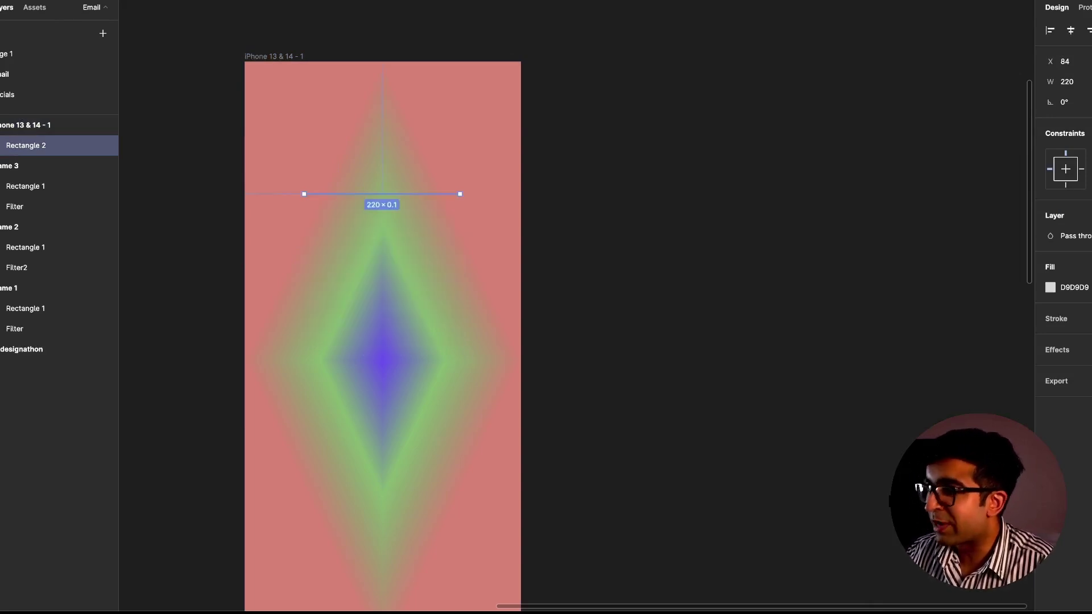
pyautogui.hotkey('ctrl', 'shift', 'h')
pyautogui.hotkey('ctrl', 'shift', 'h')
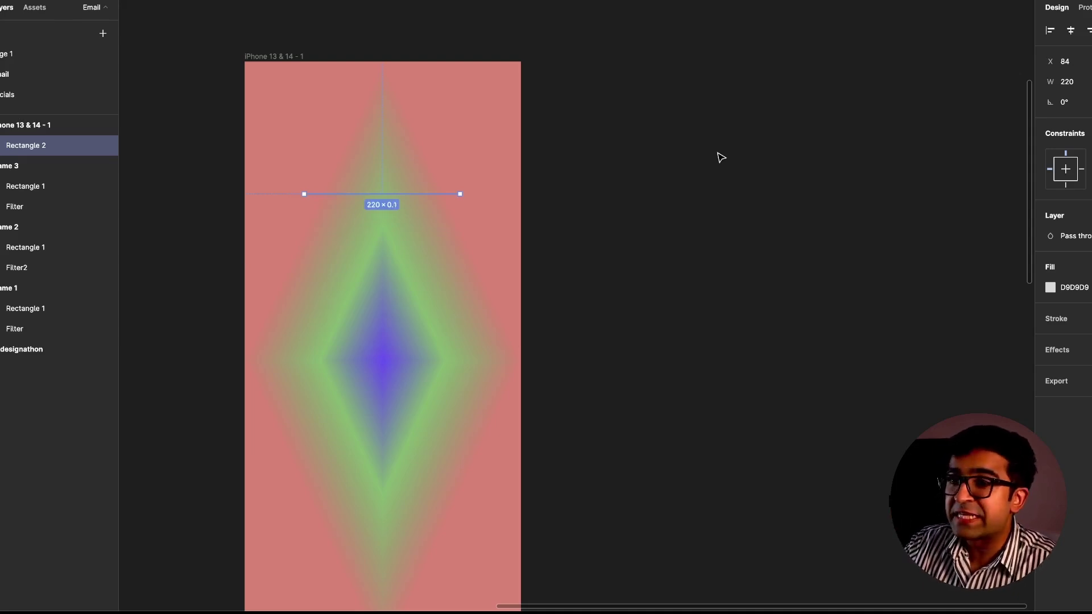
pyautogui.hotkey('ctrl', 'z')
# Deselect the rectangle by clicking empty canvas
pyautogui.click(721, 157)
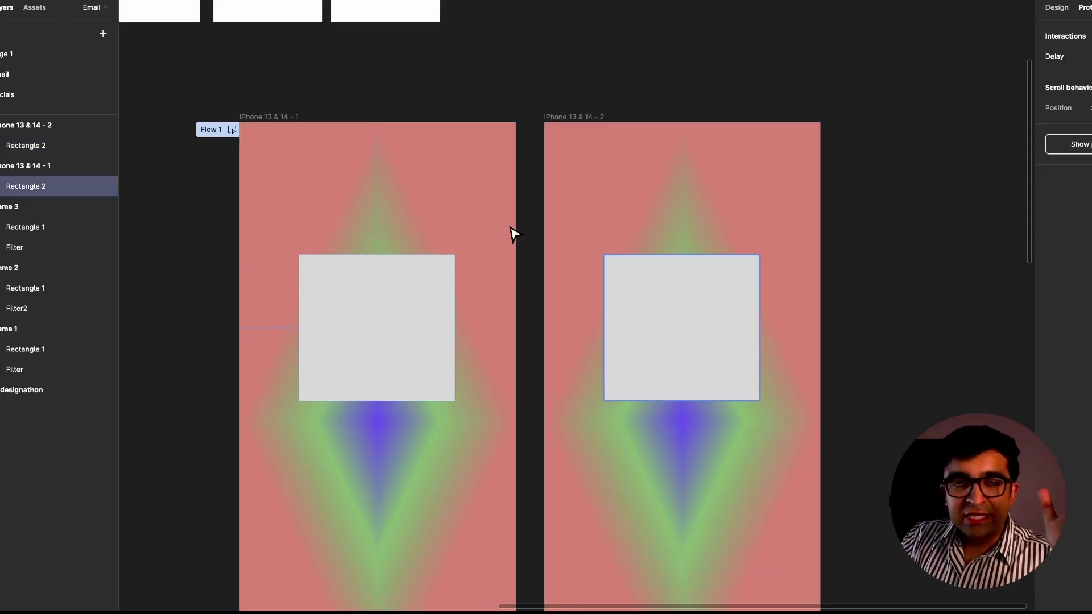